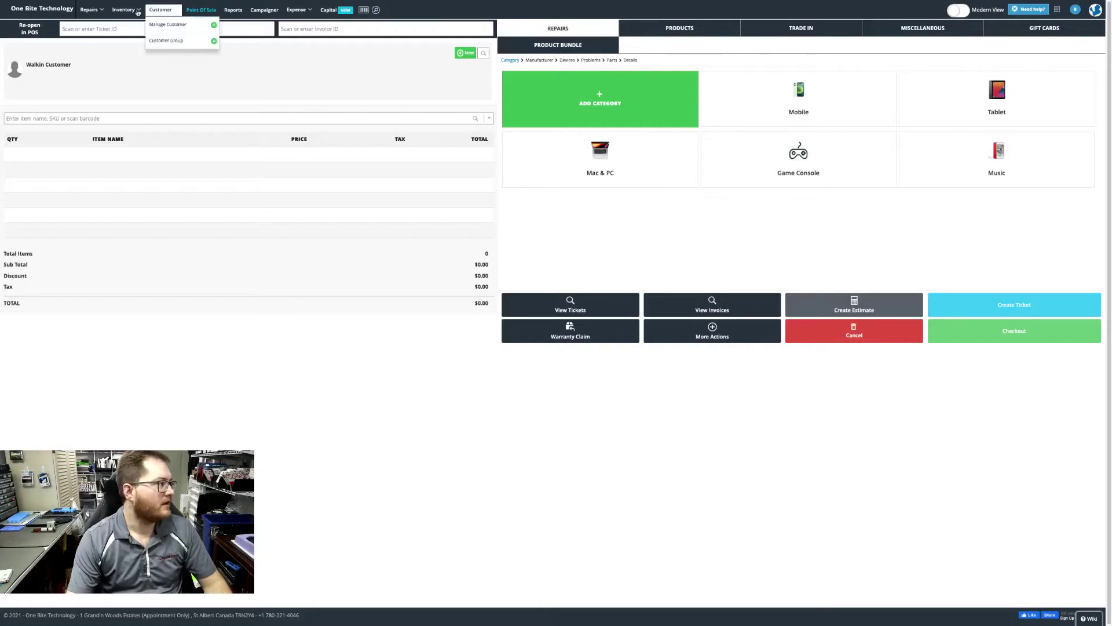
# Find PO-027 among this week's purchase orders and open it for editing.
pyautogui.moveTo(130, 12)
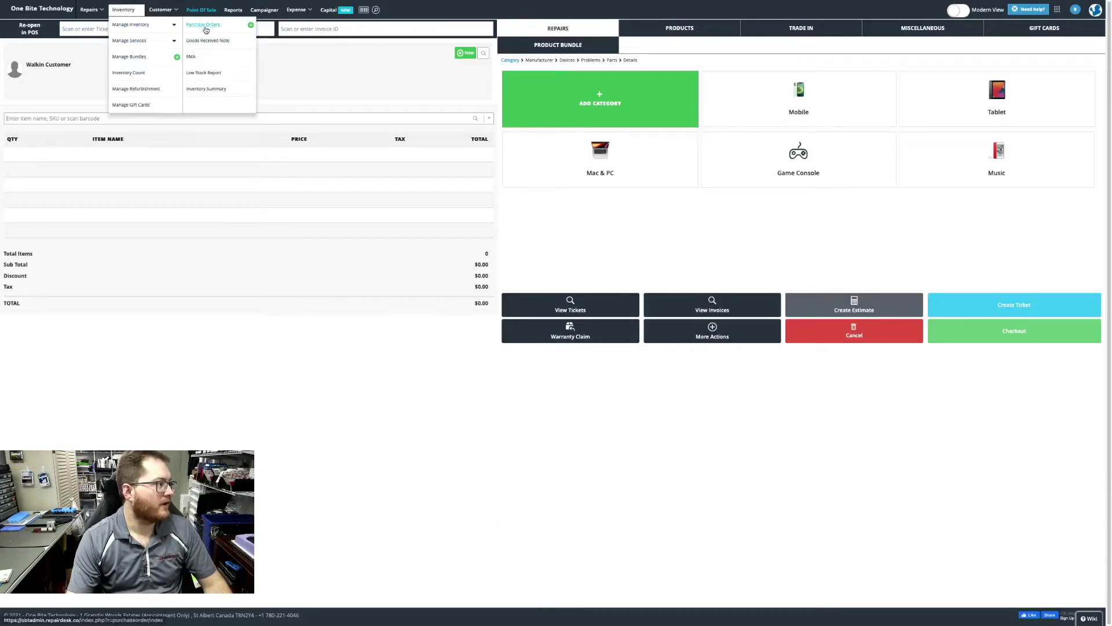
pyautogui.click(206, 30)
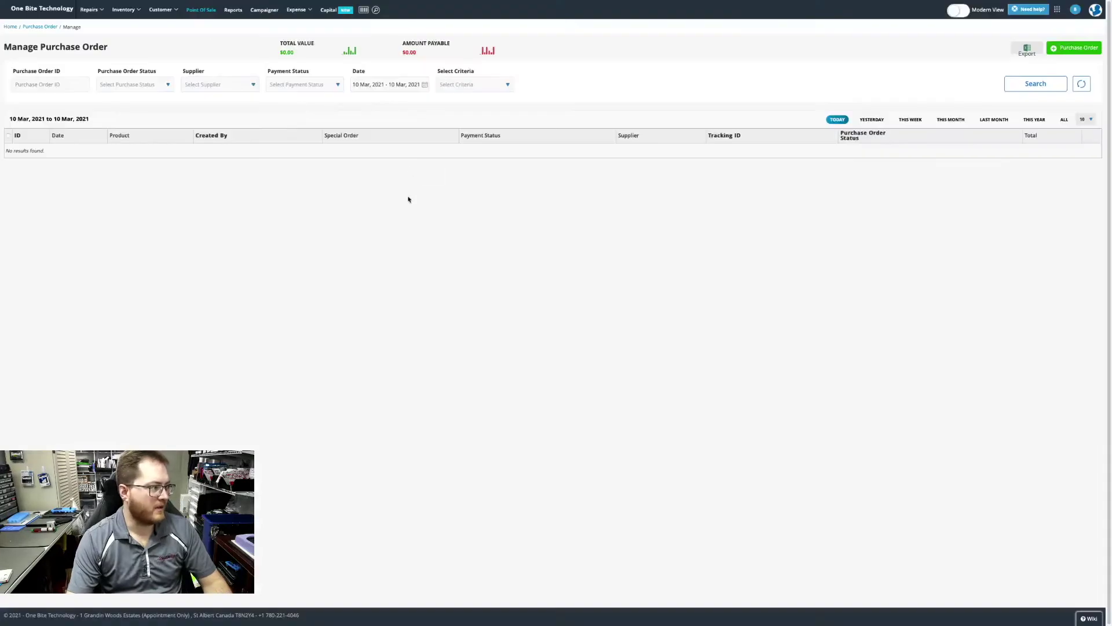
pyautogui.click(910, 119)
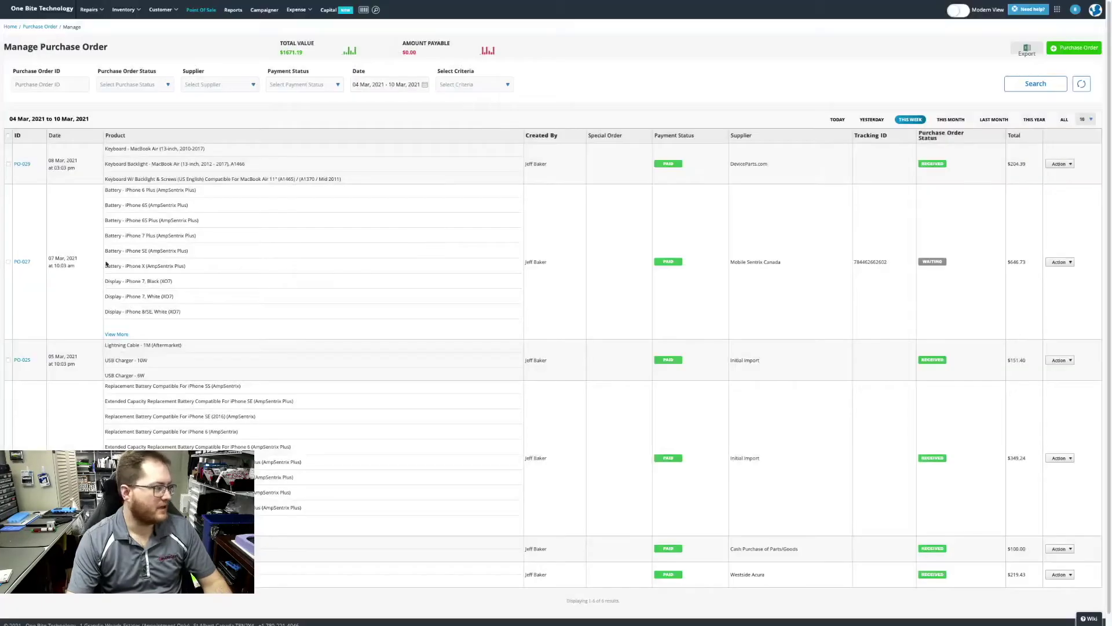
pyautogui.click(23, 262)
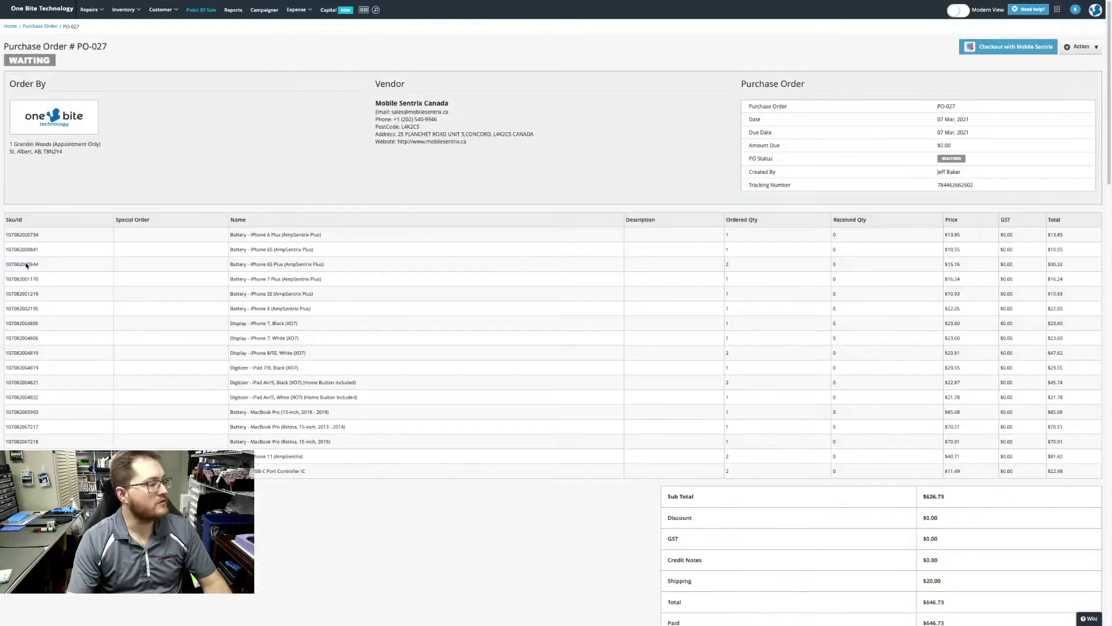
pyautogui.click(1081, 47)
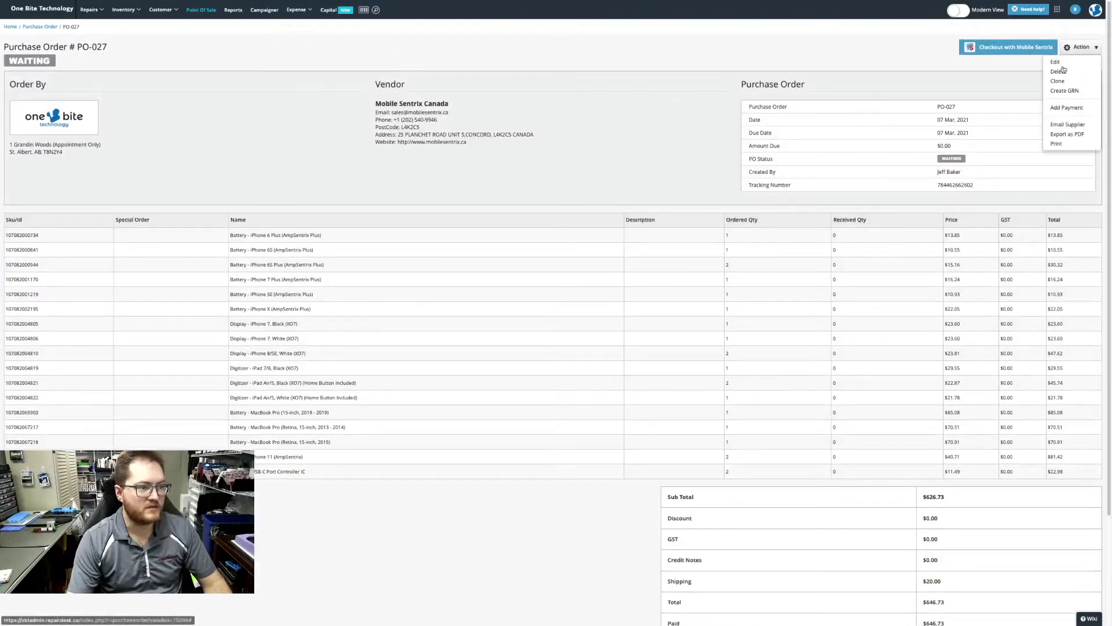
pyautogui.click(1066, 66)
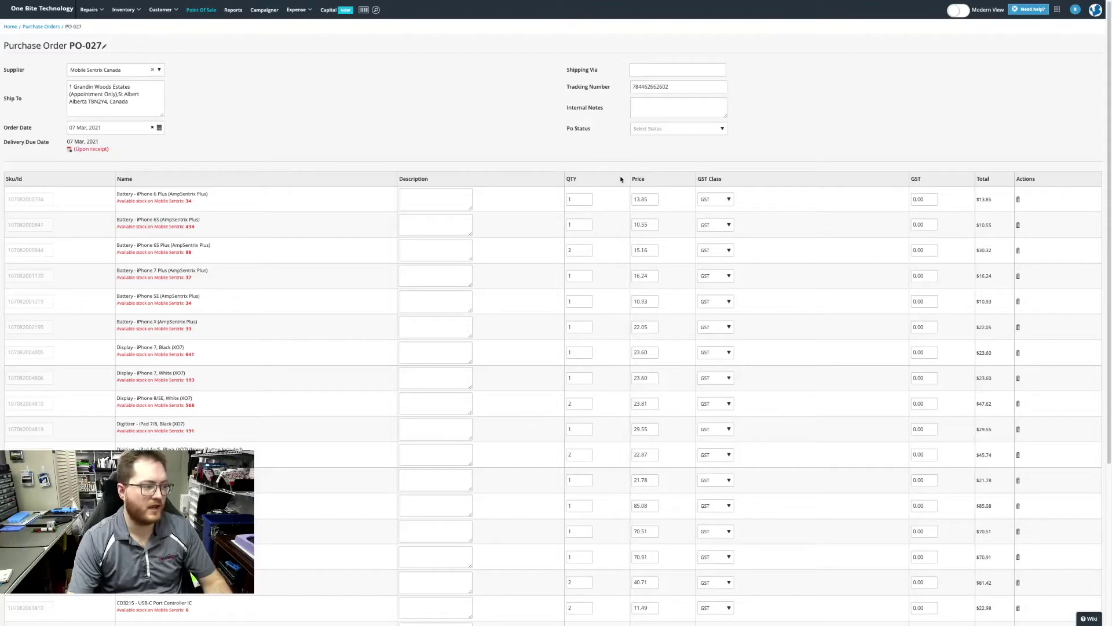
# Copy PO-027's tracking number and save the order, now Waiting with a $646.73 total.
pyautogui.click(643, 199)
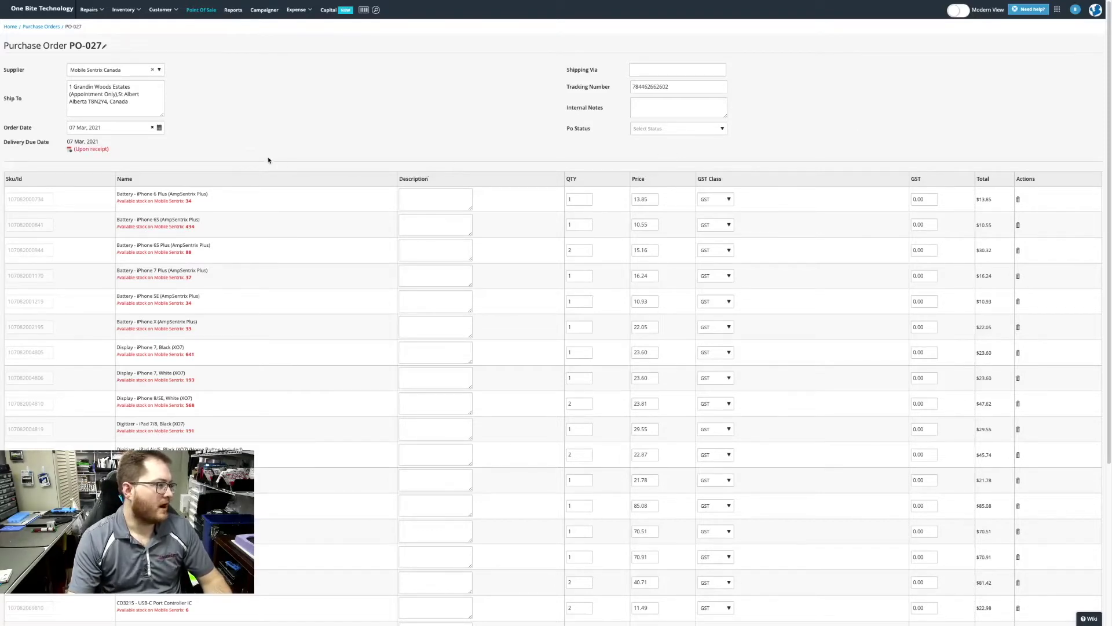
pyautogui.click(671, 87)
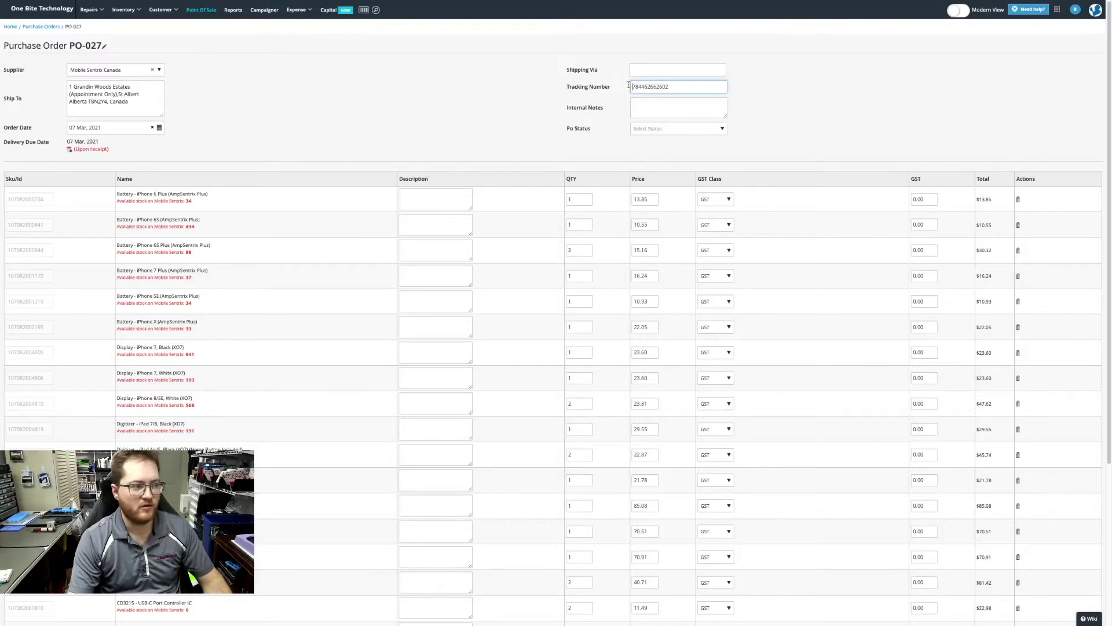
pyautogui.doubleClick(649, 86)
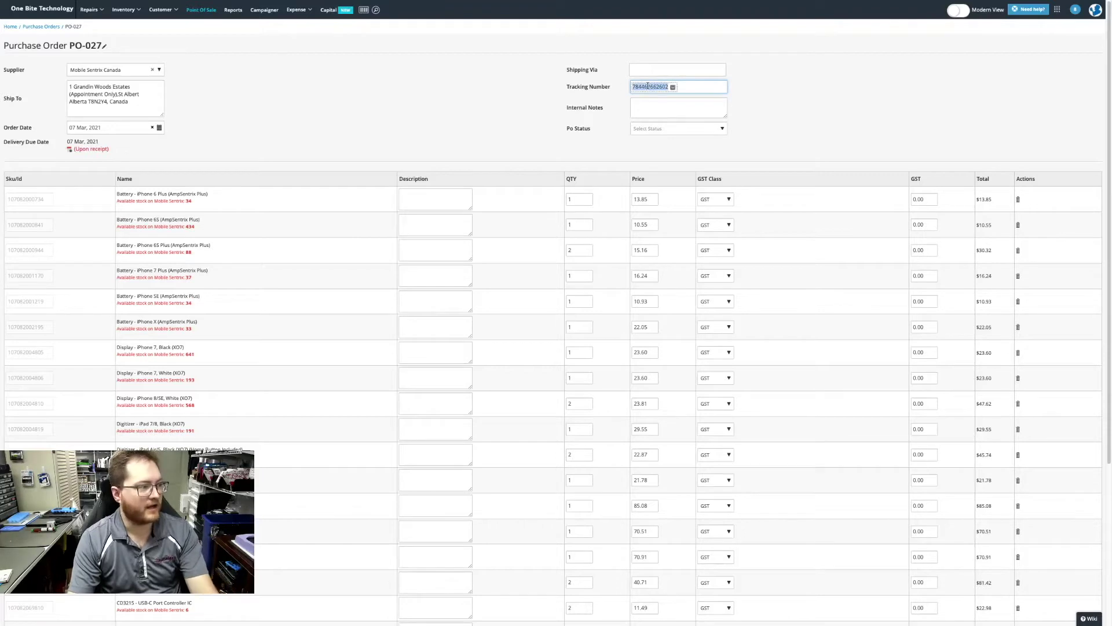
pyautogui.click(112, 10)
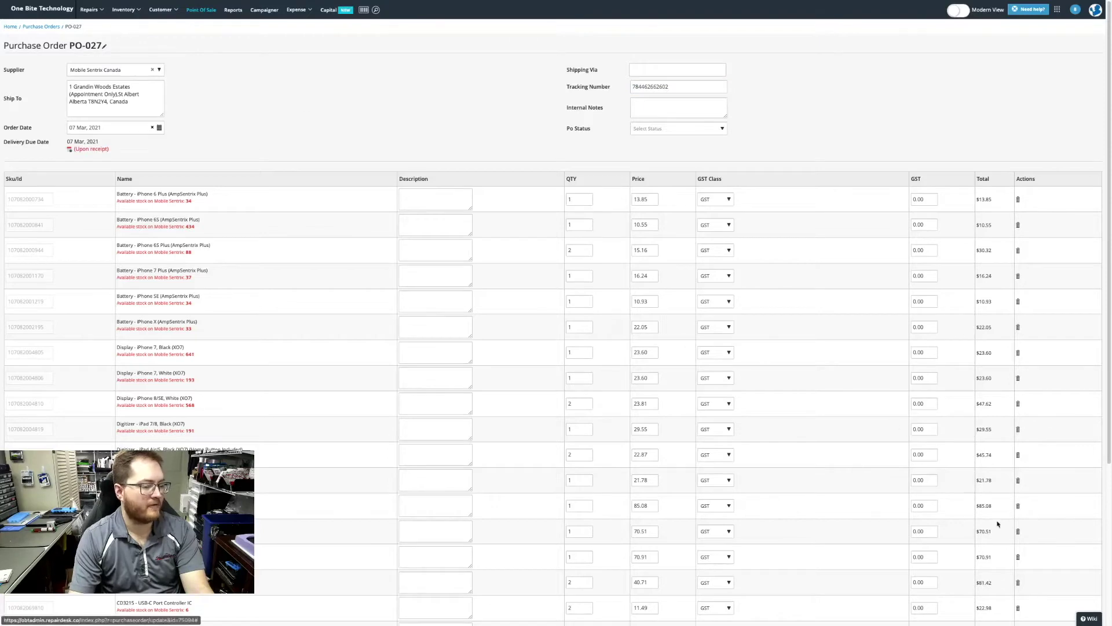
pyautogui.scroll(-4, 983, 526)
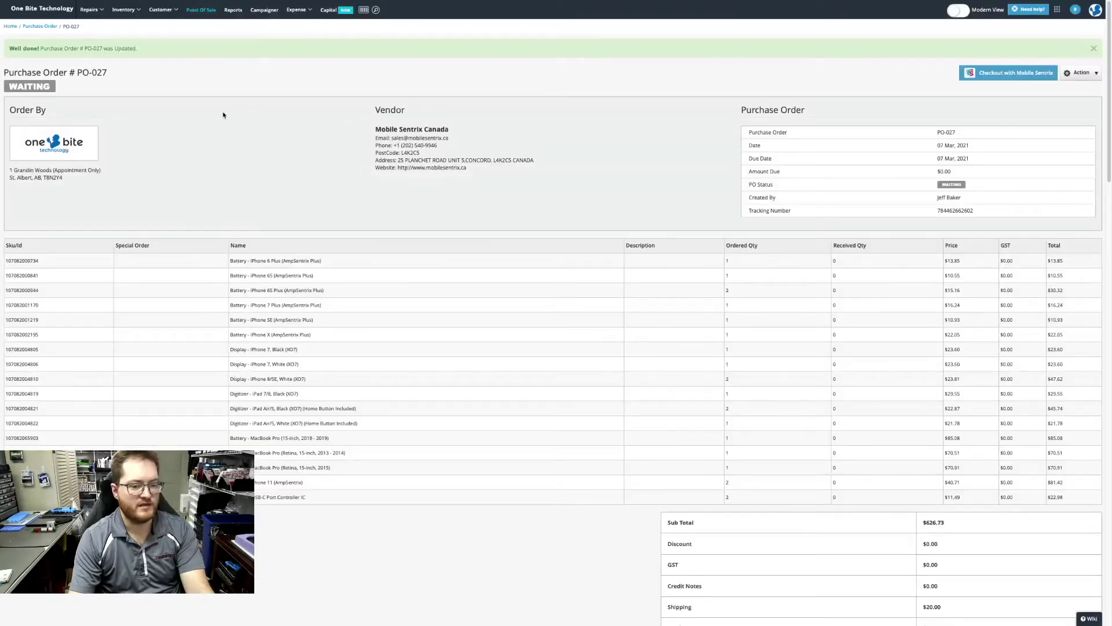
pyautogui.click(123, 10)
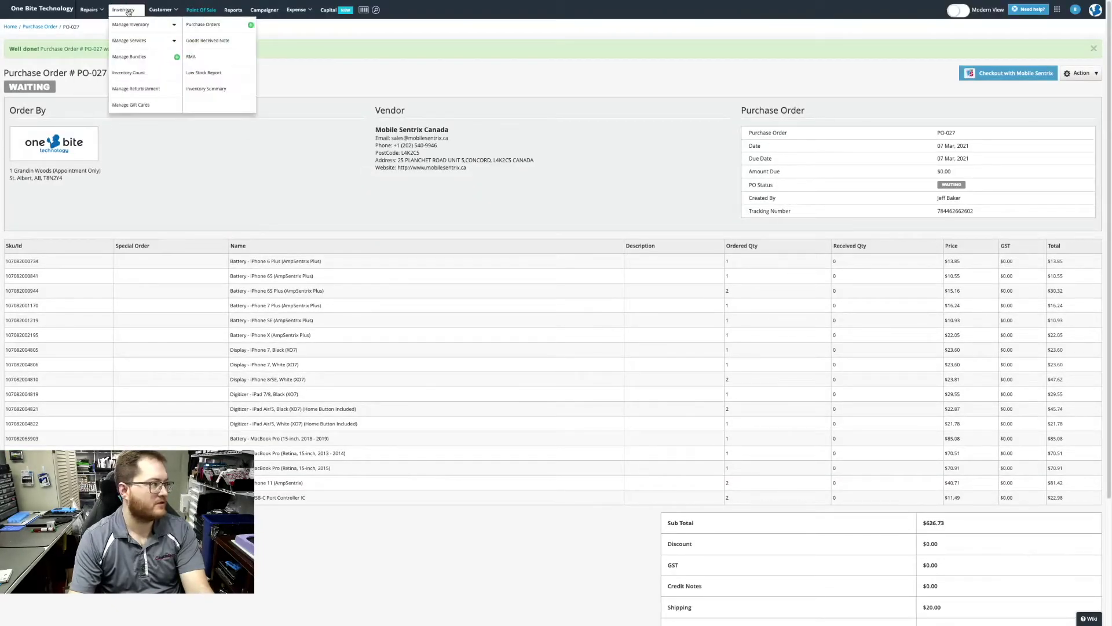
# Create goods received note GRN-018 by pasting the tracking number and linking it to PO-027.
pyautogui.click(218, 41)
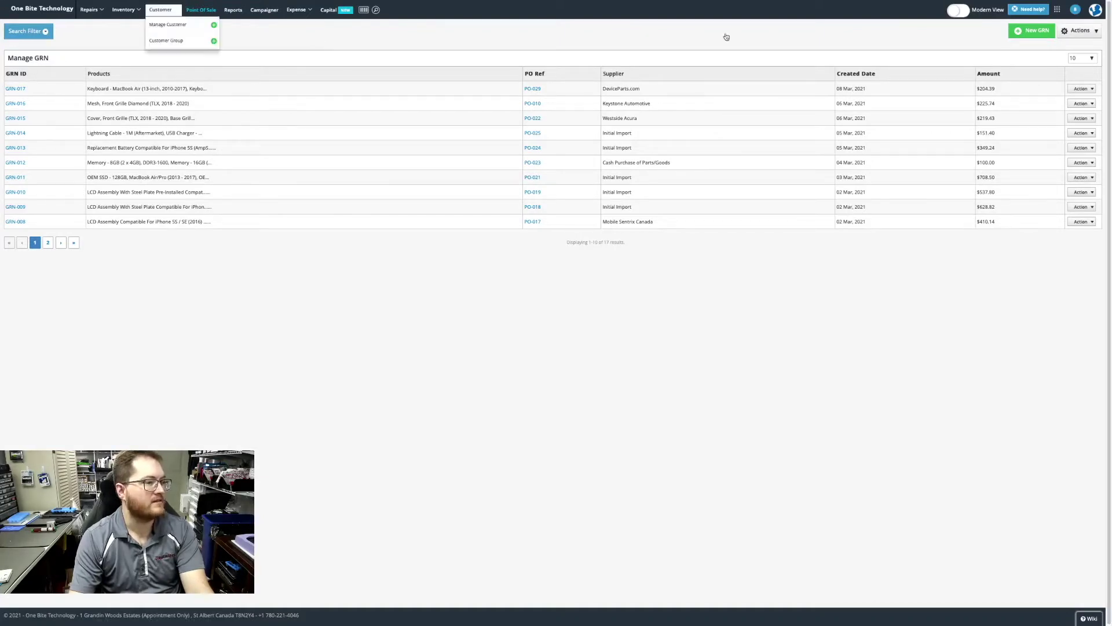
pyautogui.click(1028, 32)
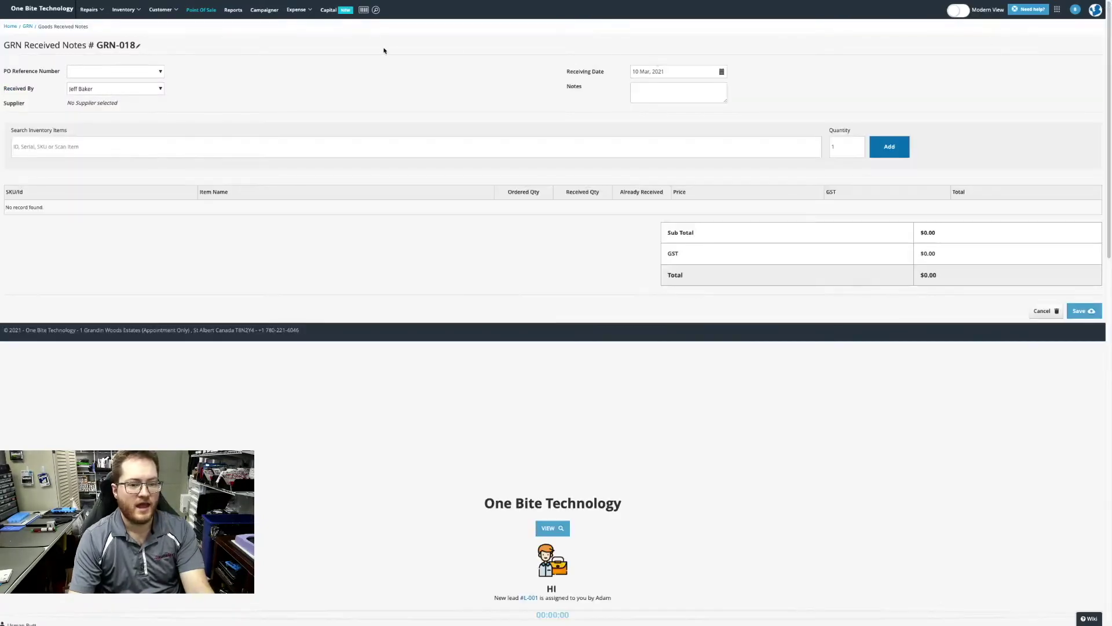
pyautogui.click(103, 72)
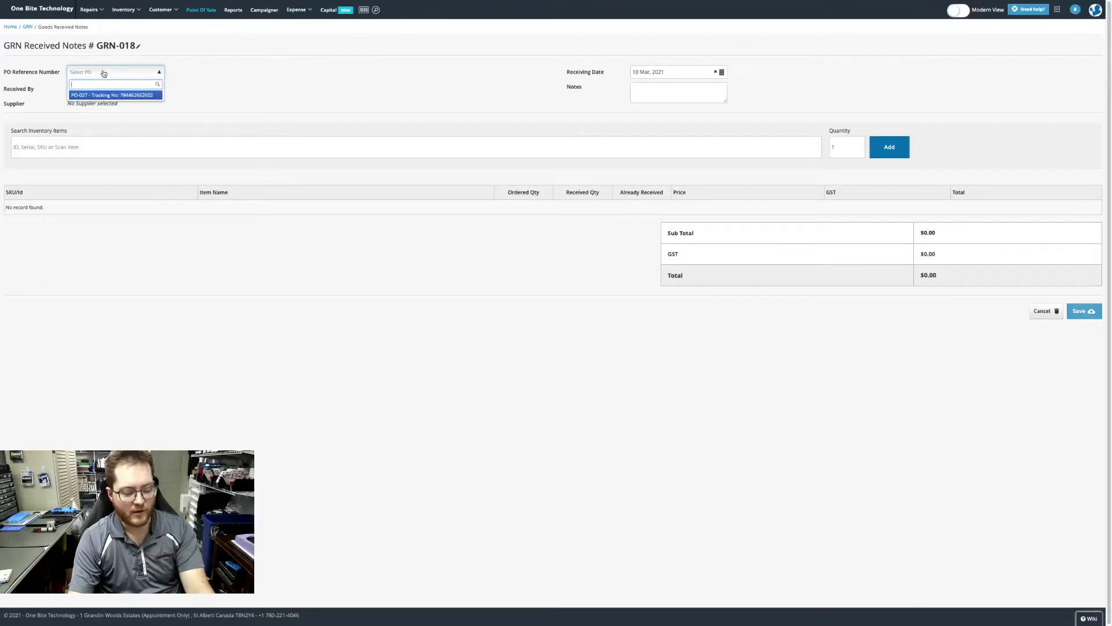
pyautogui.write('784462662602')
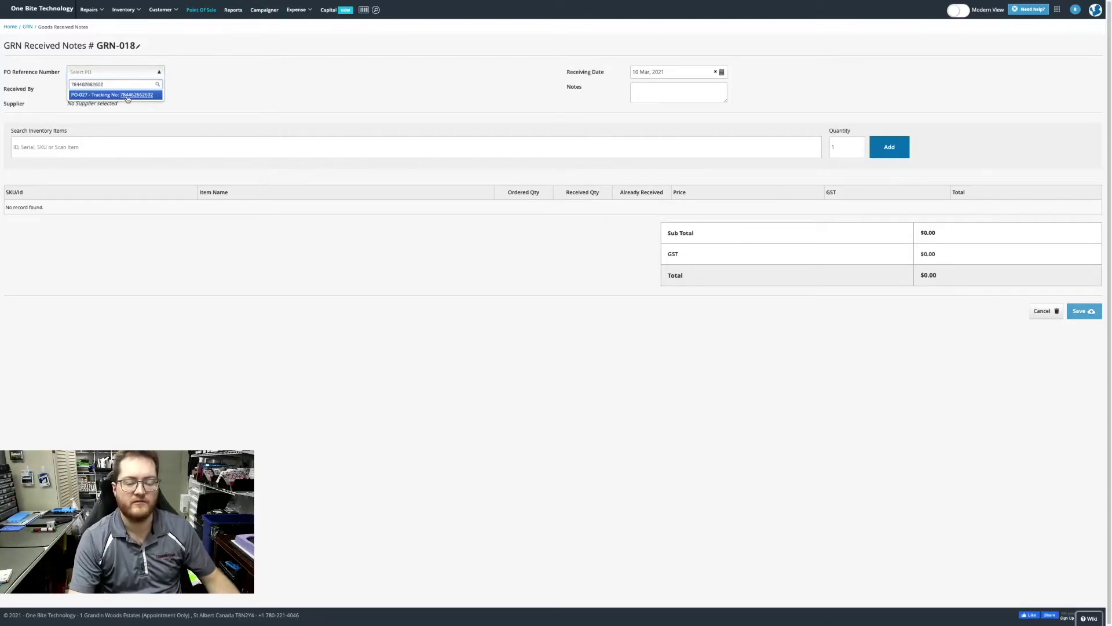
pyautogui.click(127, 96)
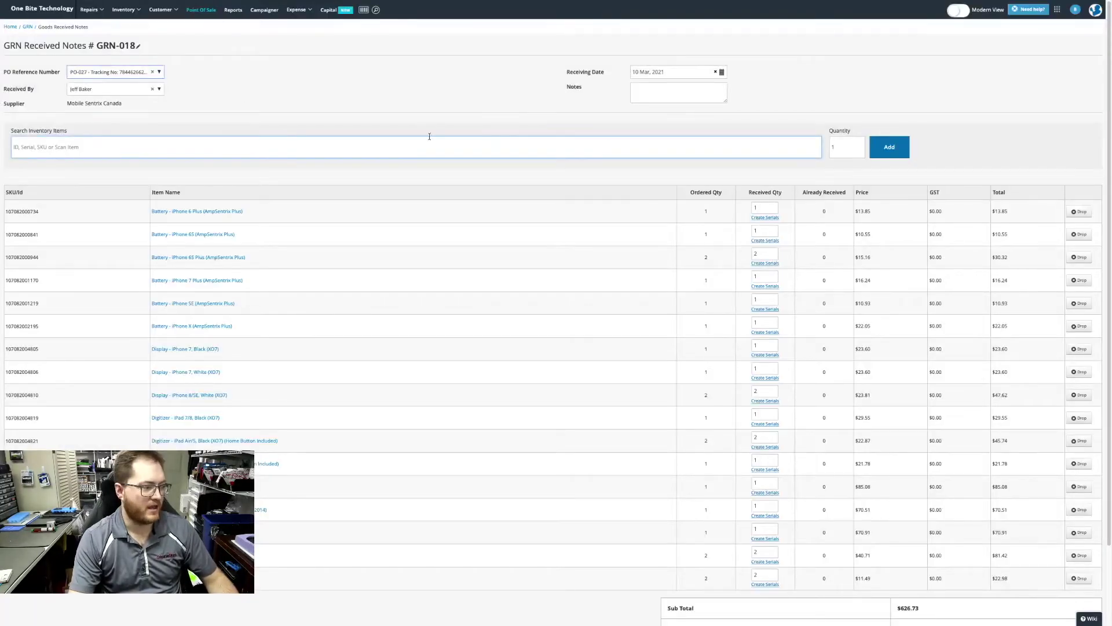
pyautogui.scroll(-1, 389, 266)
pyautogui.scroll(-1, 397, 268)
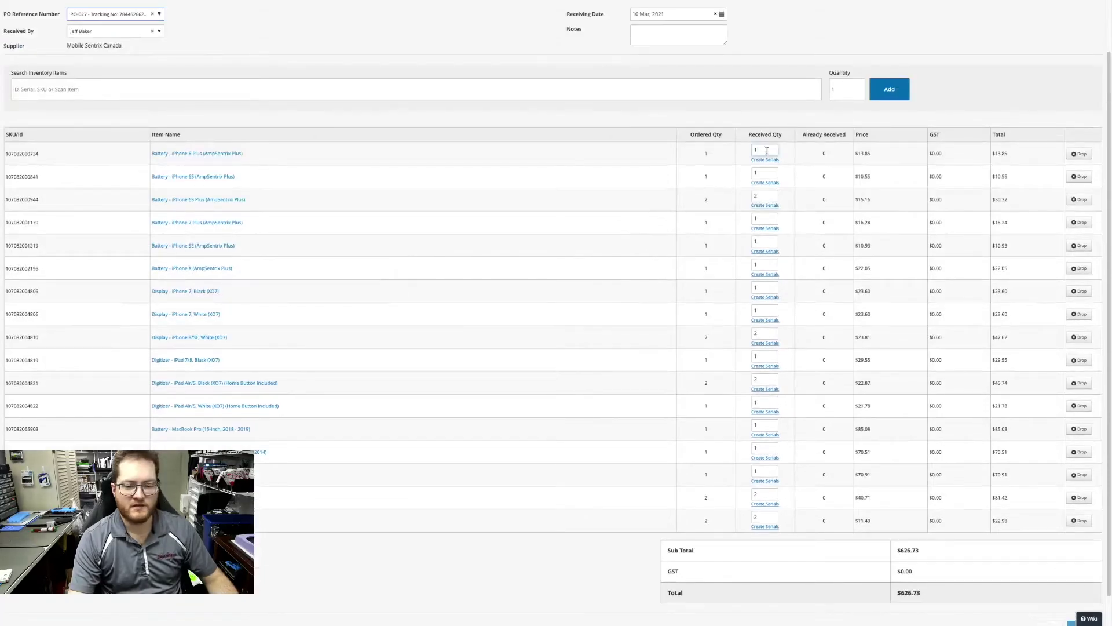
pyautogui.click(767, 151)
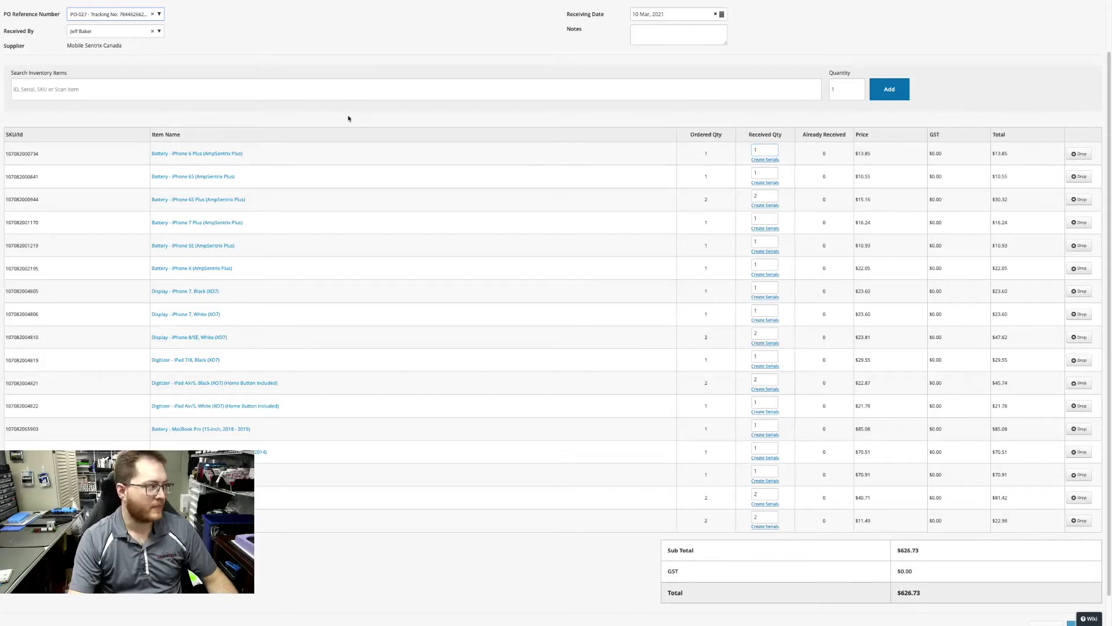
pyautogui.click(335, 92)
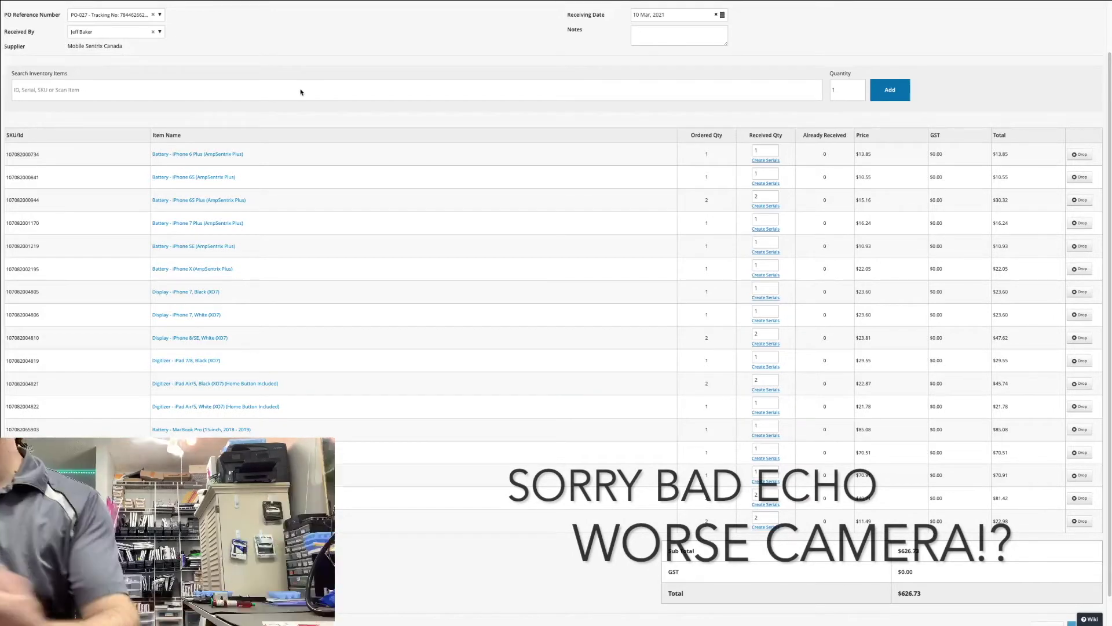
pyautogui.click(230, 91)
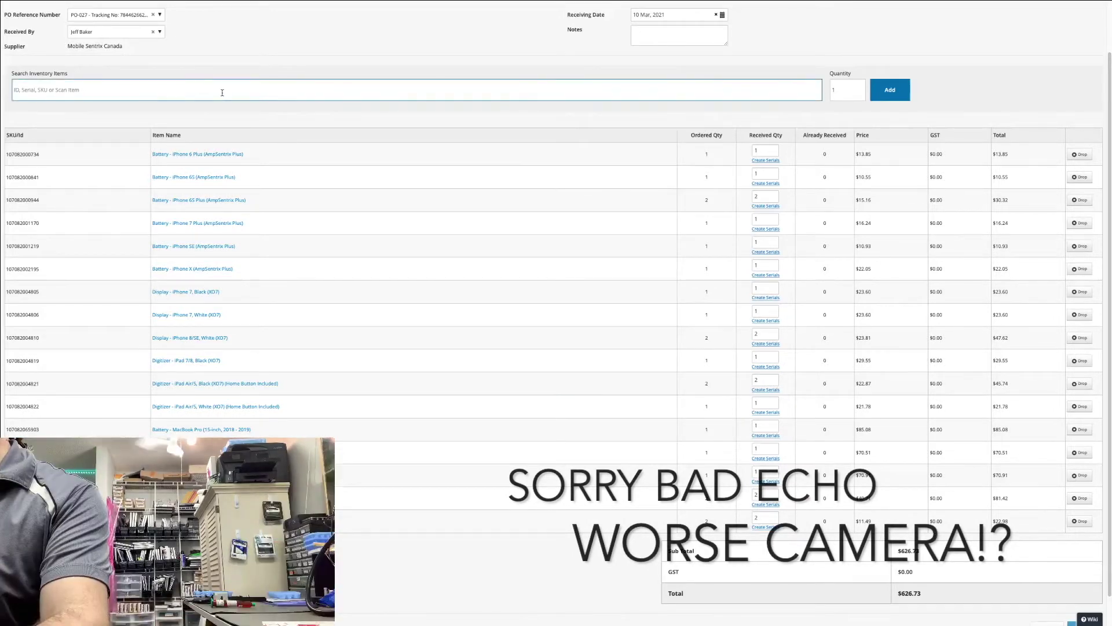
# Scan the white iPhone 8/SE display thrice, the iPhone 6 Plus battery, and iPhone 7 white display.
pyautogui.write('107082004810')
pyautogui.press('Return')
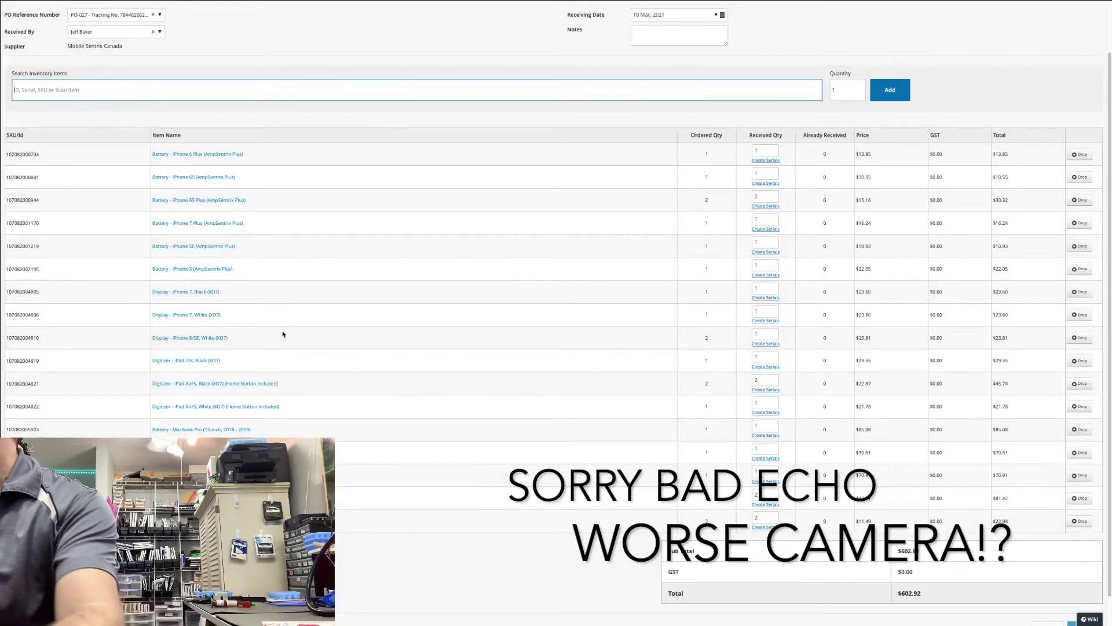
pyautogui.click(759, 333)
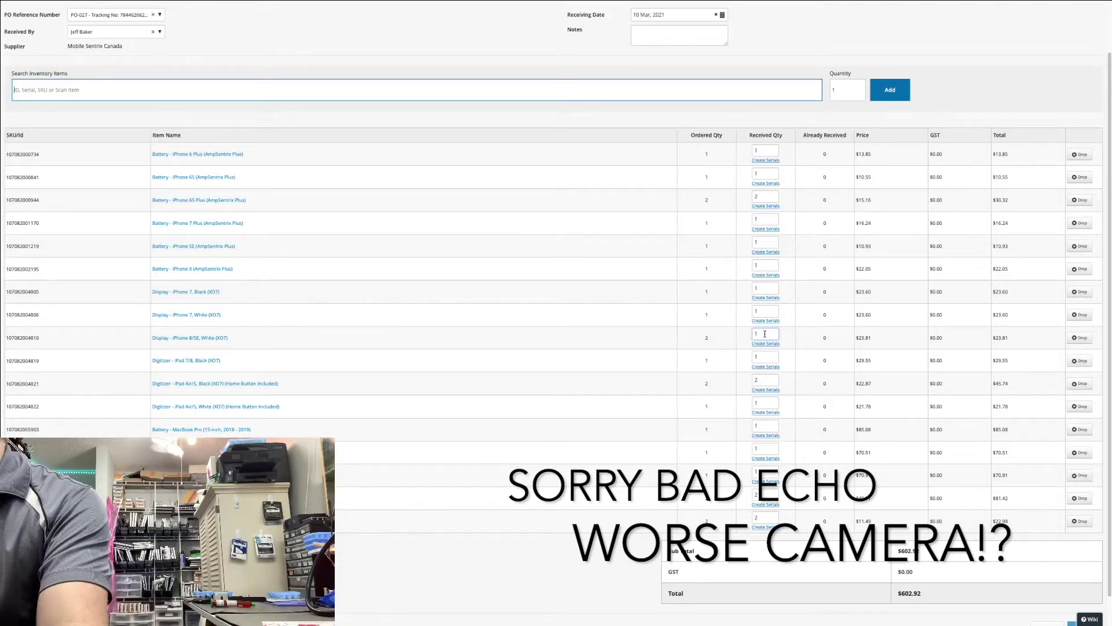
pyautogui.write('107082004810')
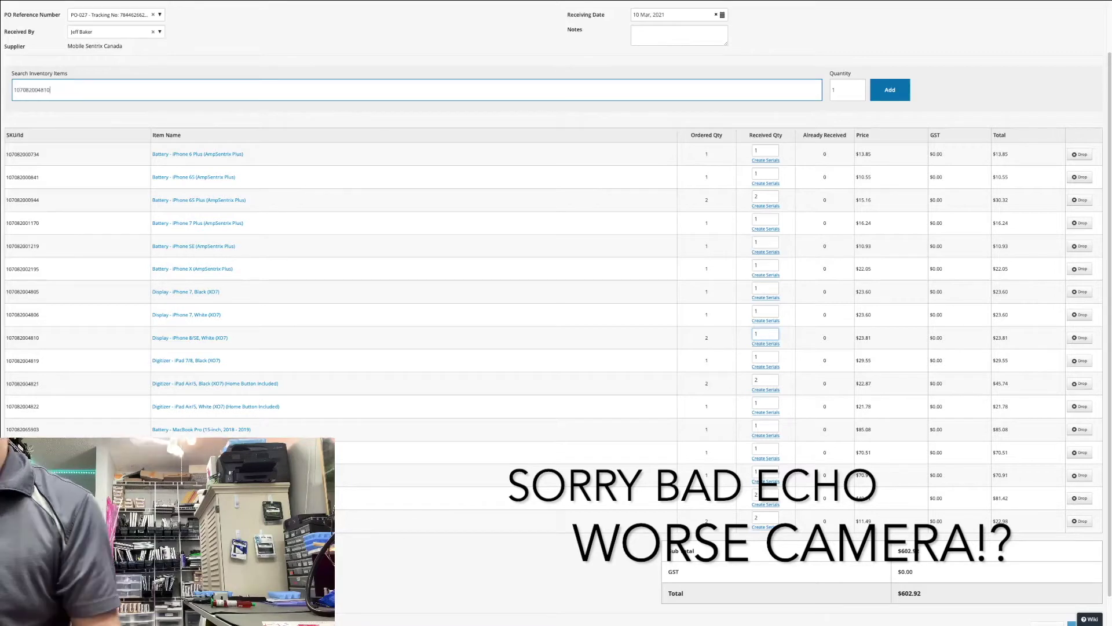
pyautogui.press('Return')
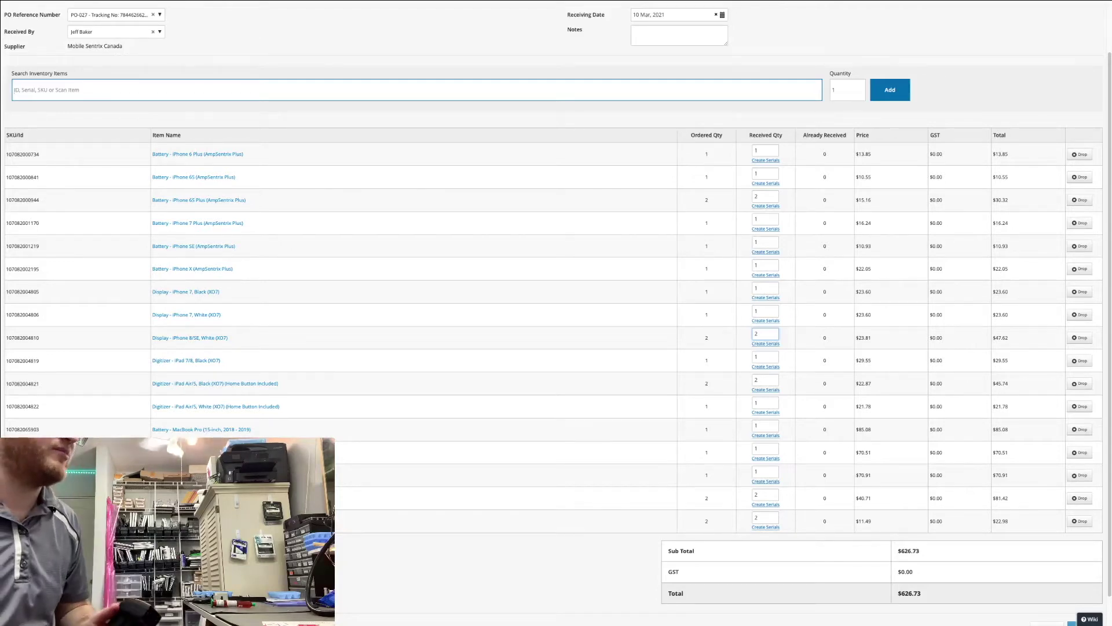
pyautogui.write('107082004810')
pyautogui.press('Return')
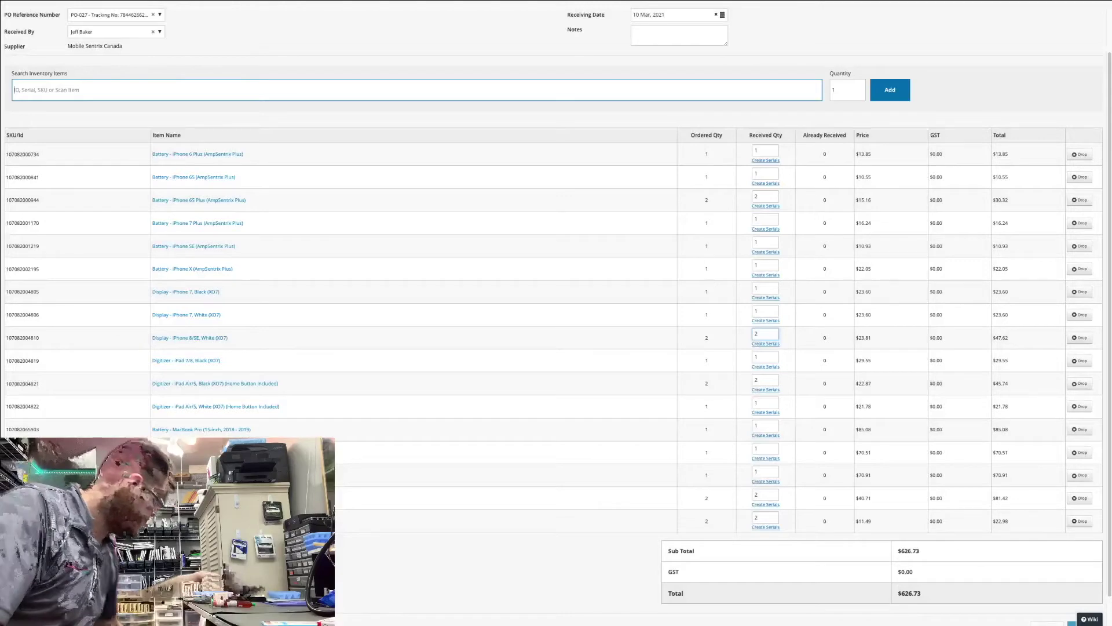
pyautogui.write('107082000734')
pyautogui.press('Return')
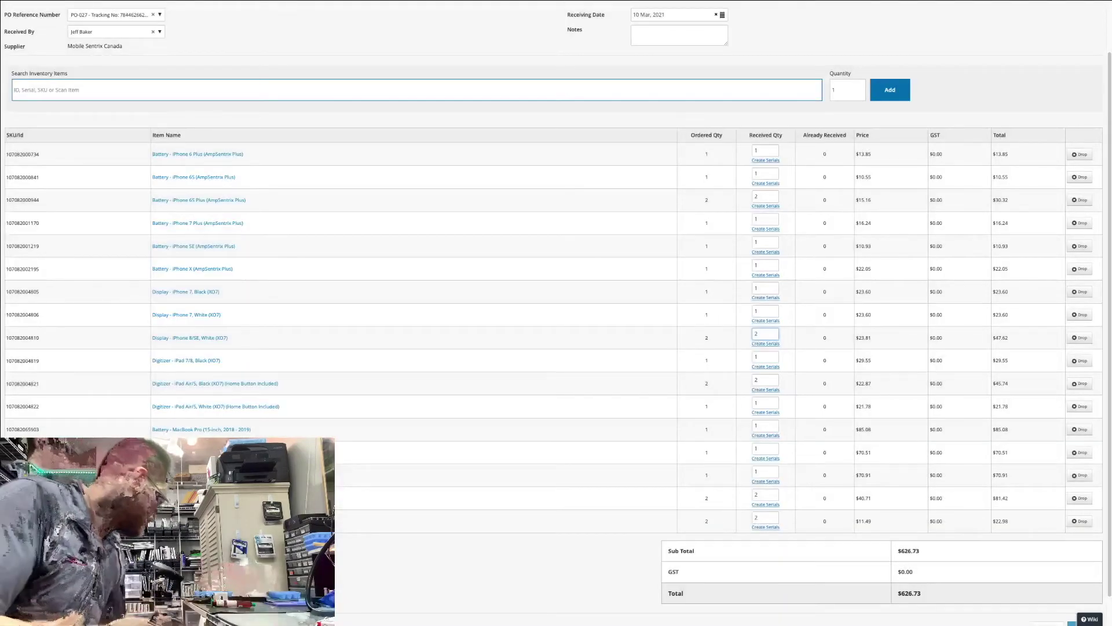
pyautogui.write('107082004806')
pyautogui.press('Return')
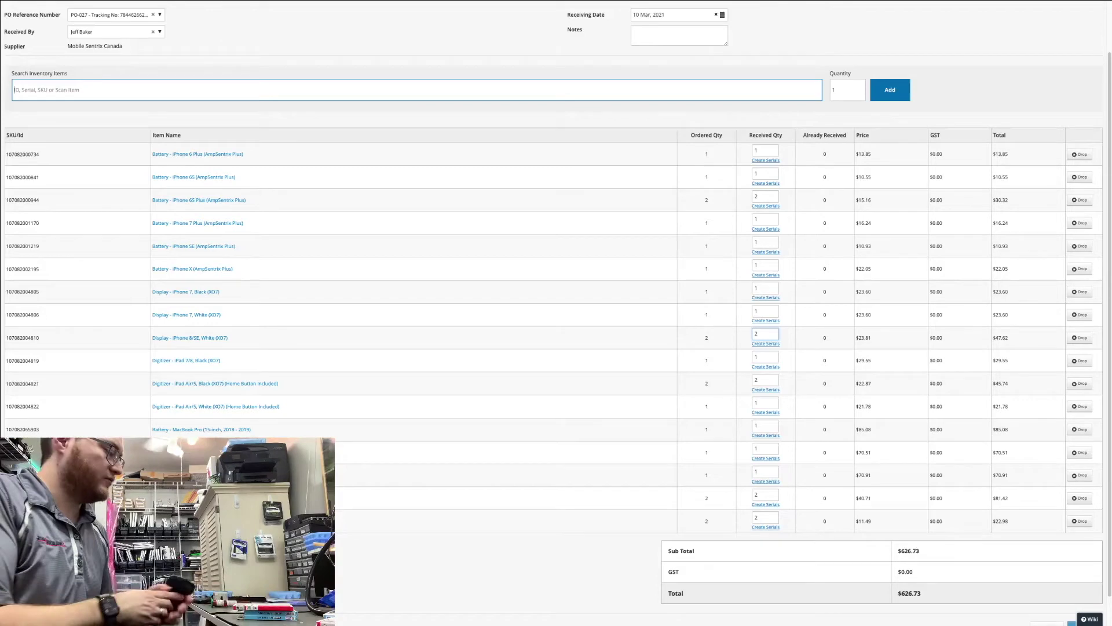
pyautogui.write('107082004810')
pyautogui.press('Return')
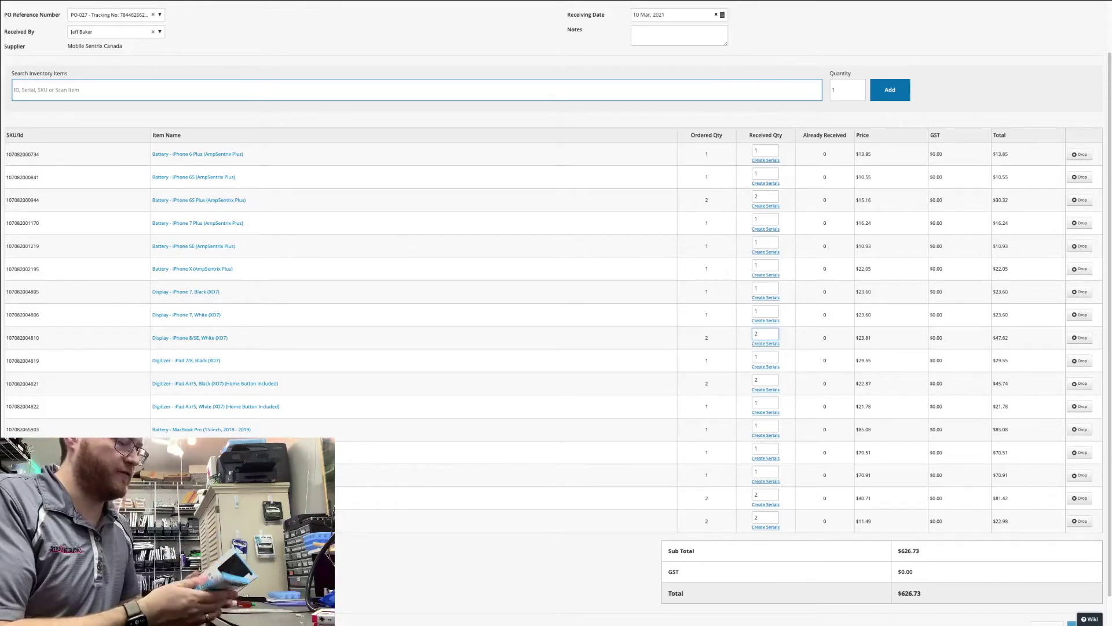
pyautogui.write('107082000944')
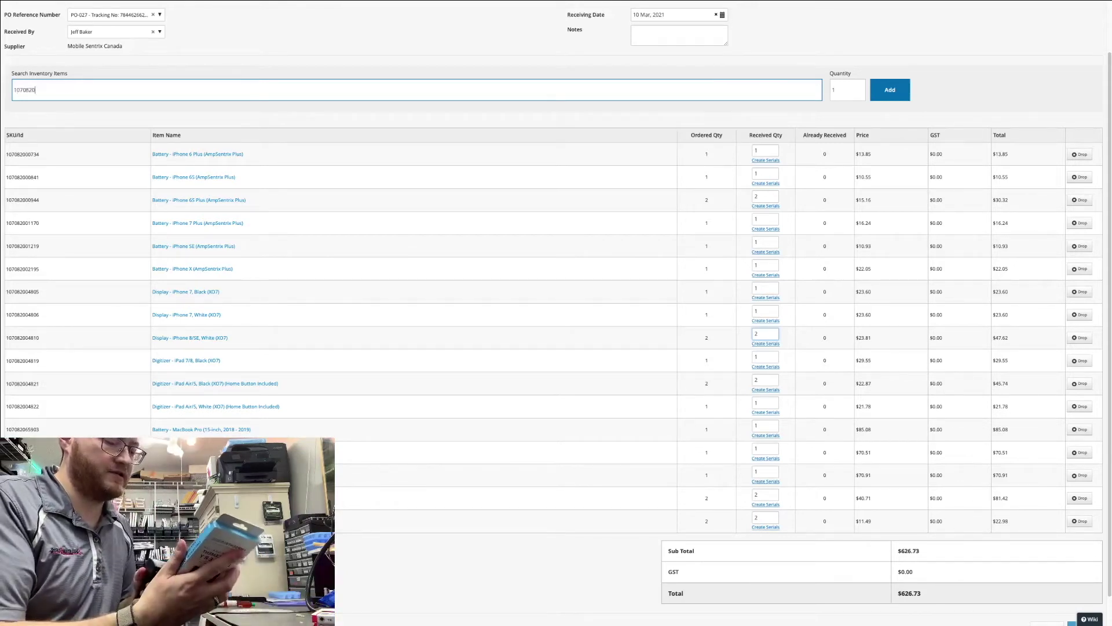
pyautogui.press('Return')
pyautogui.write('107082000944')
pyautogui.press('Return')
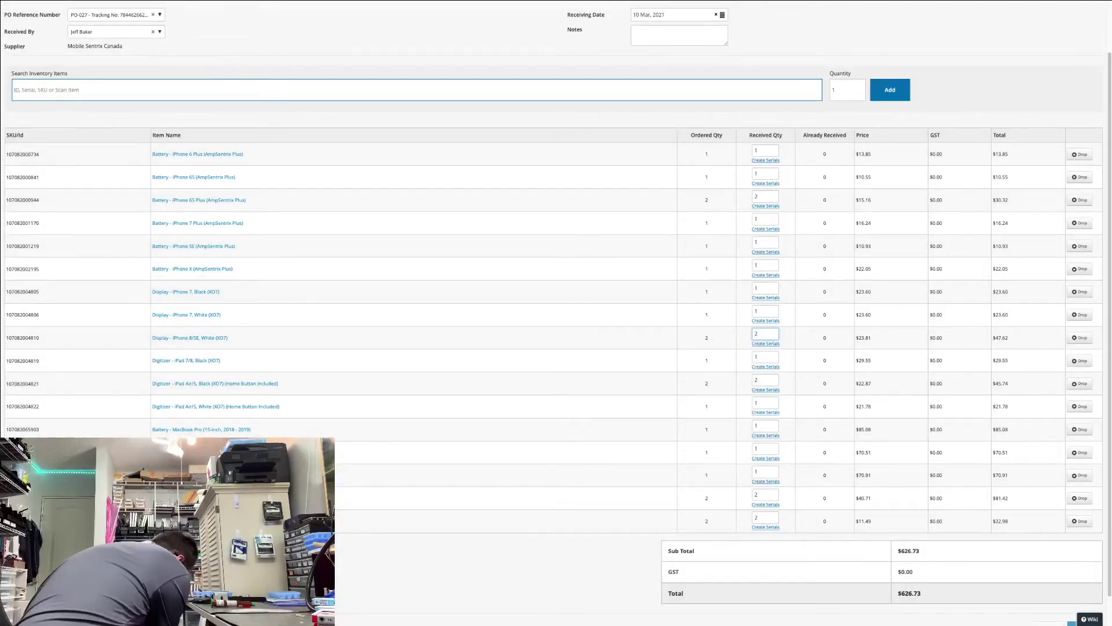
pyautogui.write('107082000944')
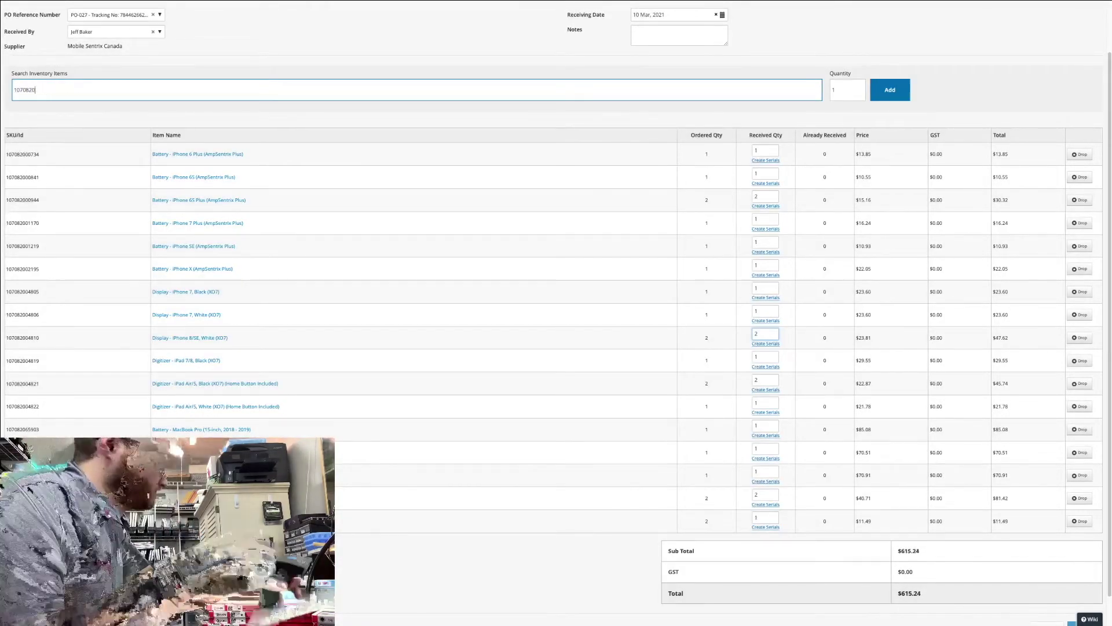
pyautogui.press('Return')
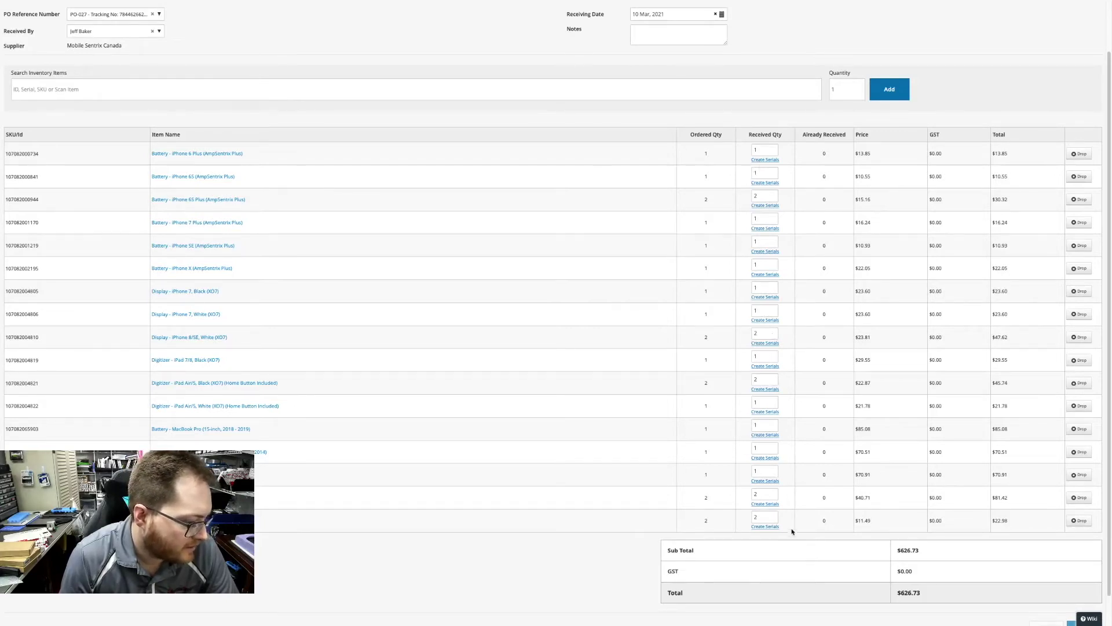
pyautogui.scroll(-2, 791, 529)
# Scroll to the bottom of the GRN-018 receiving form.
pyautogui.scroll(-1, 791, 530)
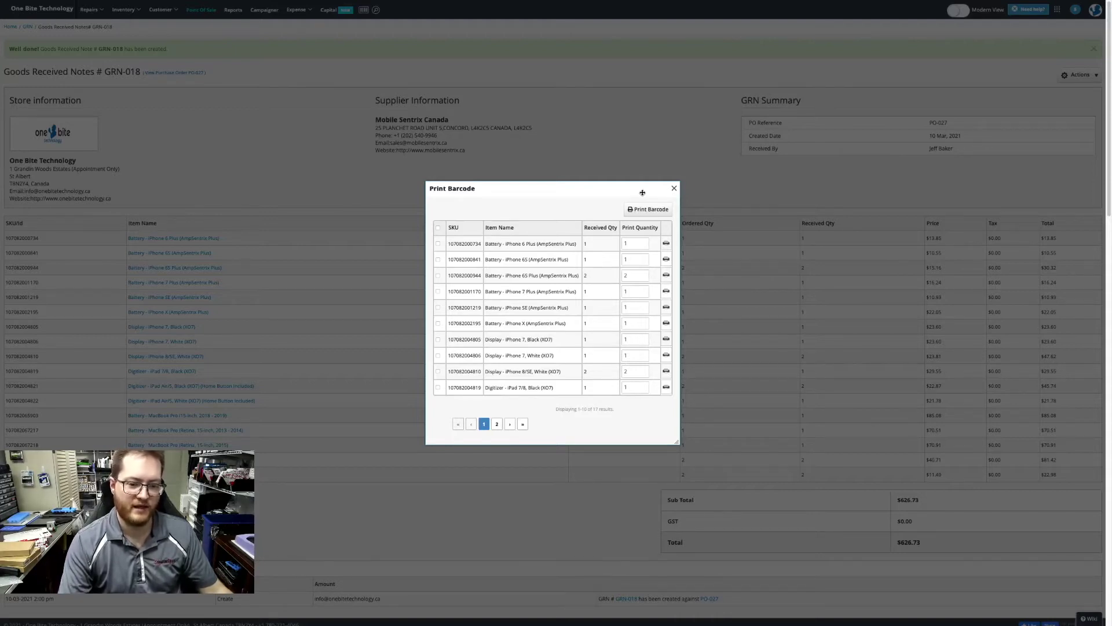
# Print barcode labels for the three MacBook Pro batteries on page 2, then close the dialog.
pyautogui.click(439, 228)
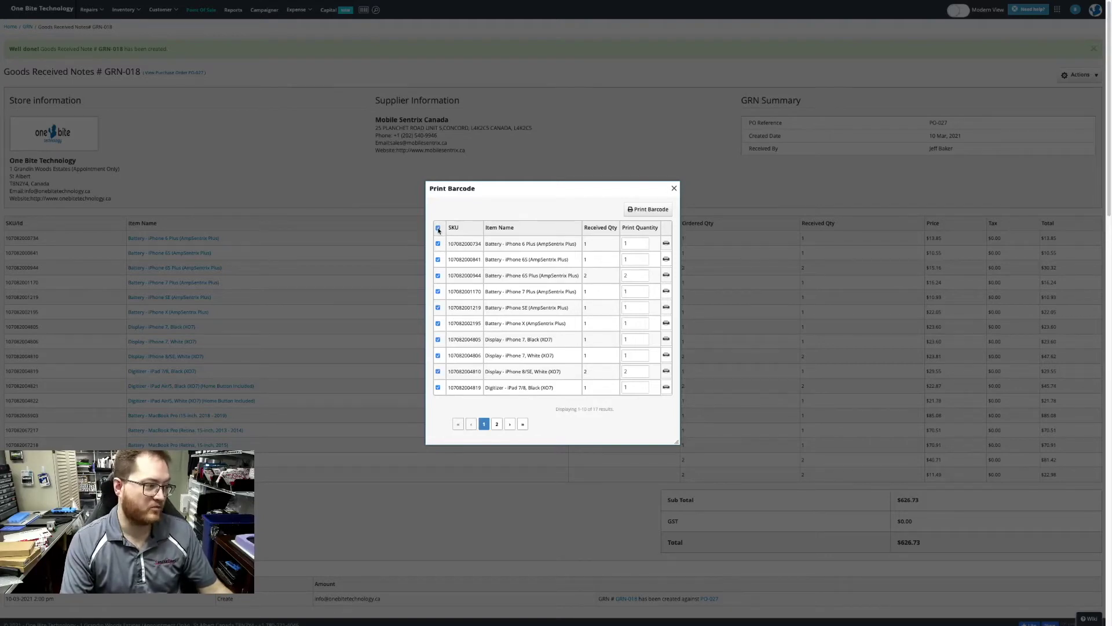
pyautogui.click(439, 228)
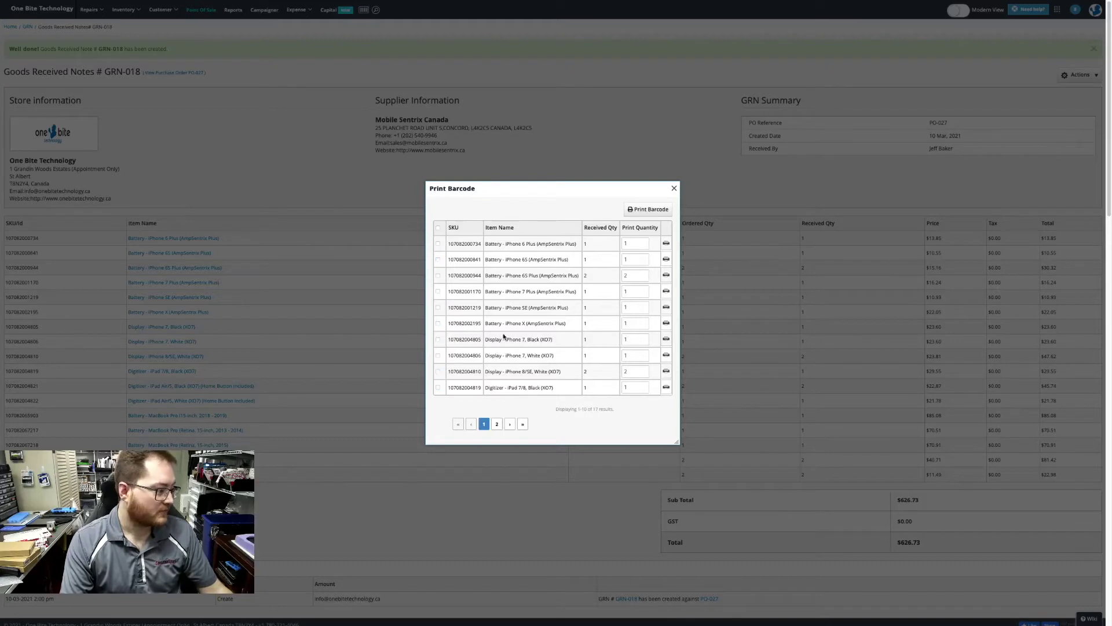
pyautogui.click(497, 423)
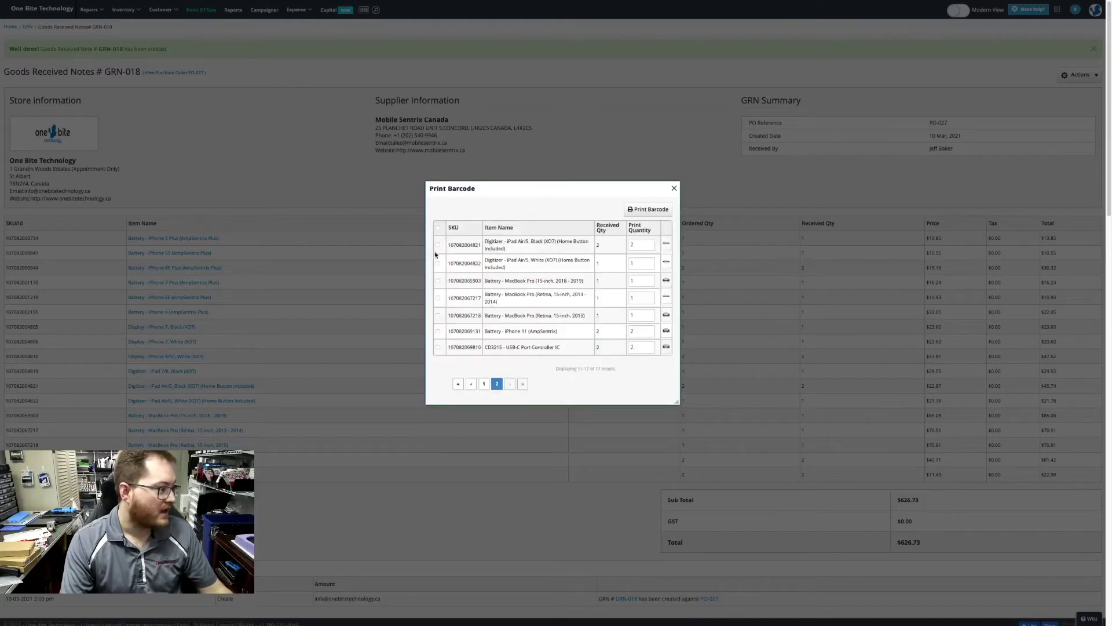
pyautogui.click(439, 297)
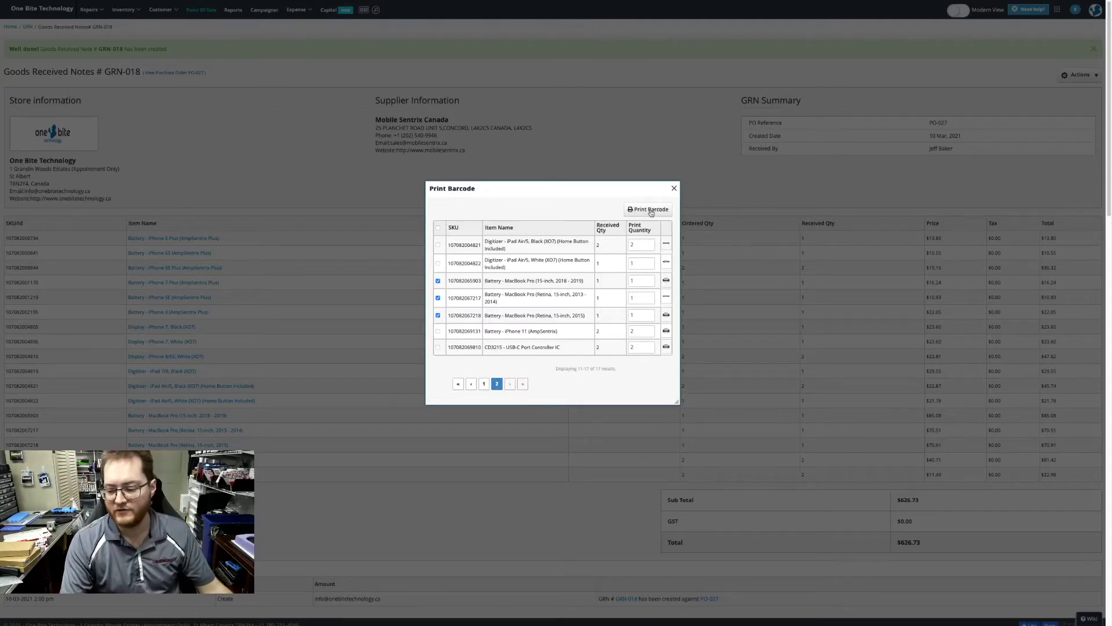
pyautogui.click(650, 210)
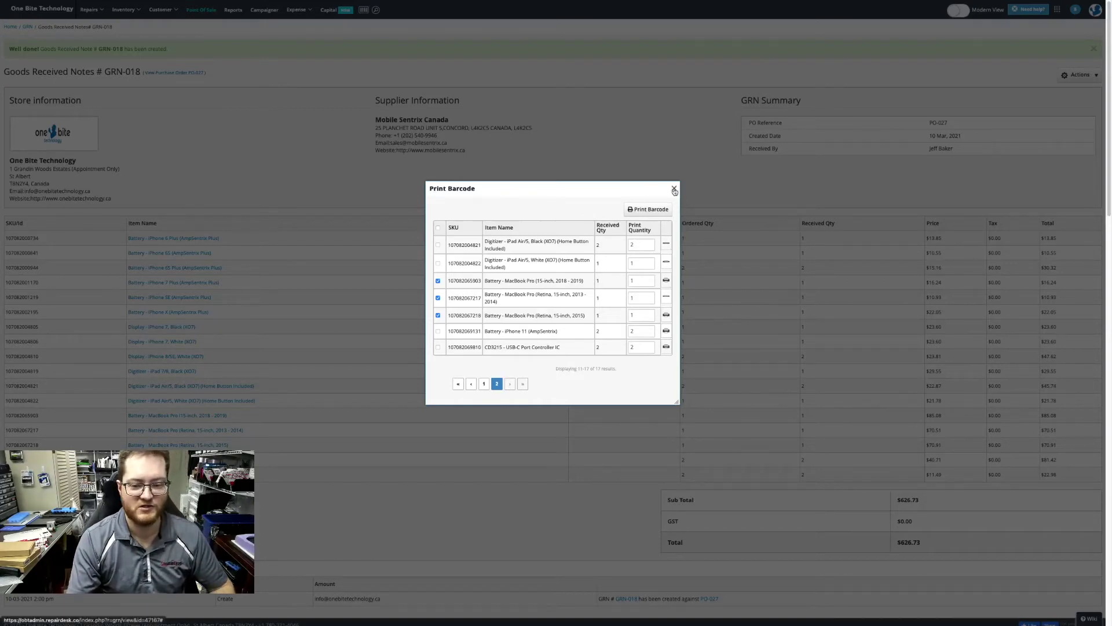
pyautogui.click(674, 190)
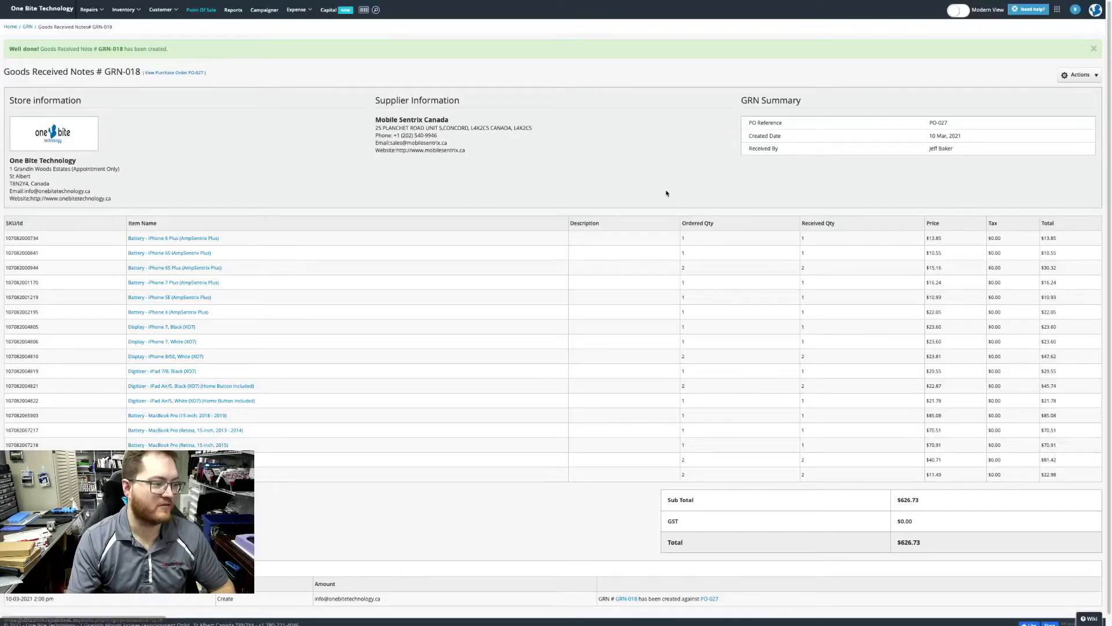
# Scroll the RepairDesk GRN page and open its Inventory menu beside RepairShopr's Purchase Order List.
pyautogui.scroll(-1, 698, 184)
pyautogui.scroll(1, 698, 184)
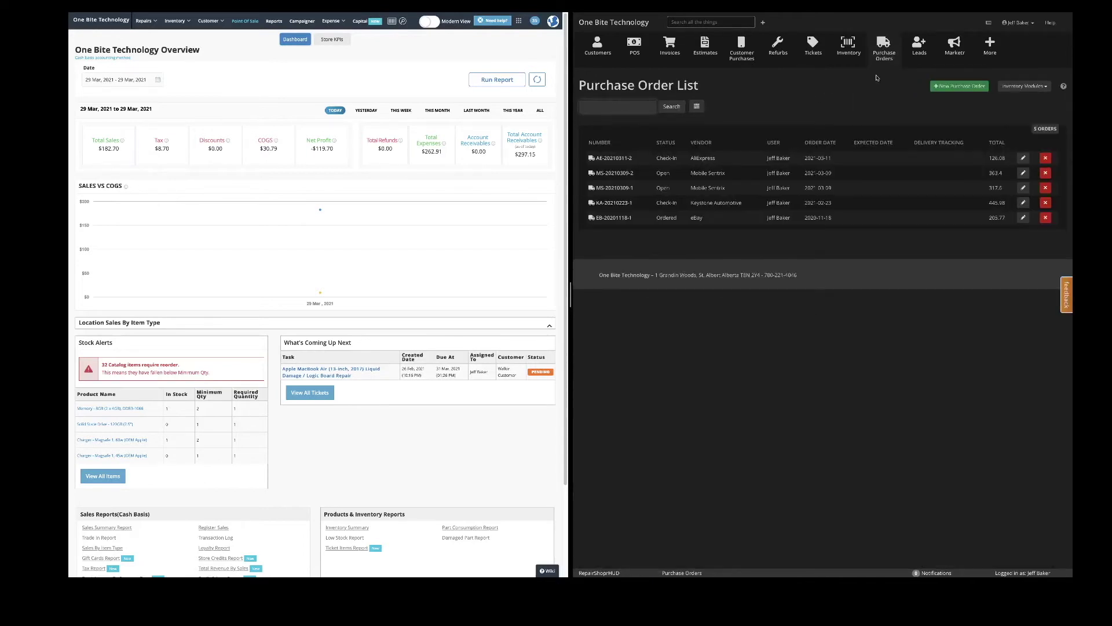
pyautogui.click(175, 22)
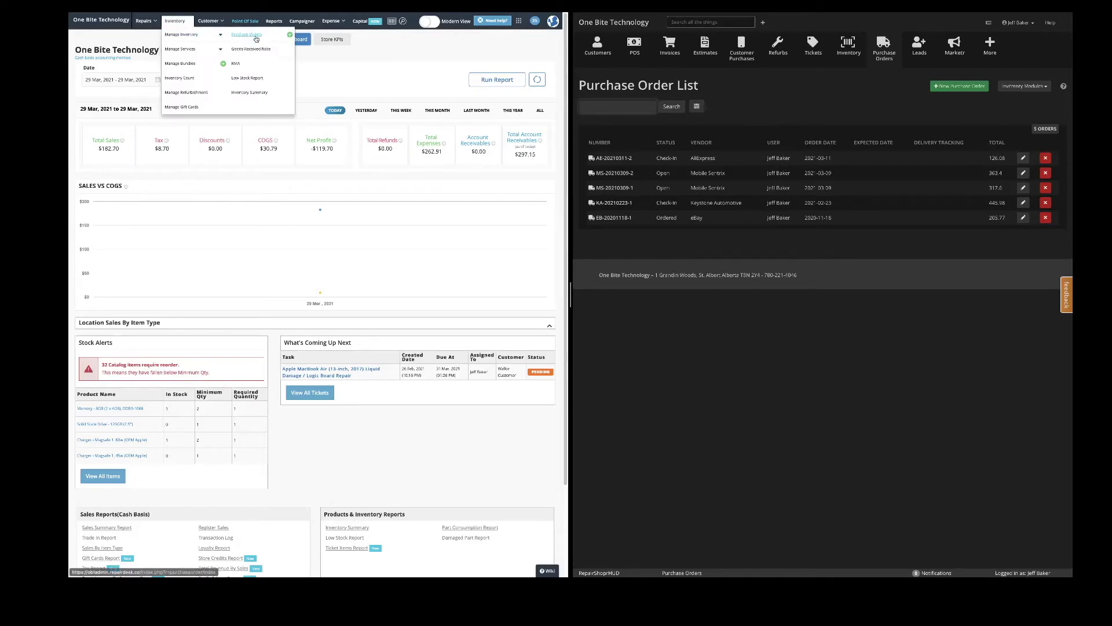
# Start new purchase order PO-051 in RepairDesk and a new purchase order in RepairShopr.
pyautogui.click(290, 36)
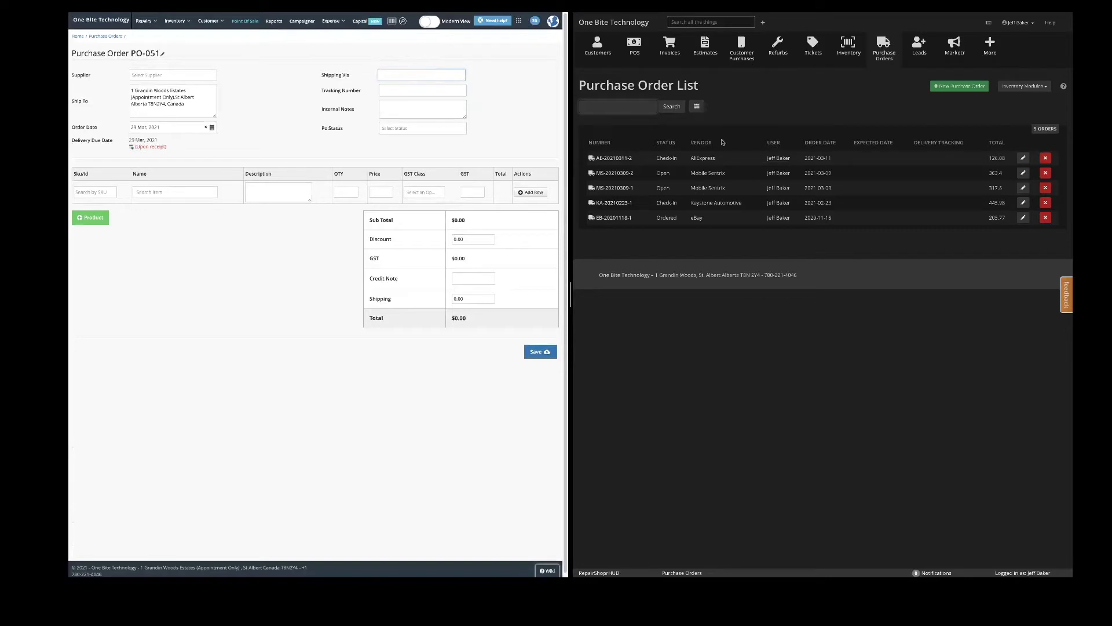
pyautogui.click(966, 92)
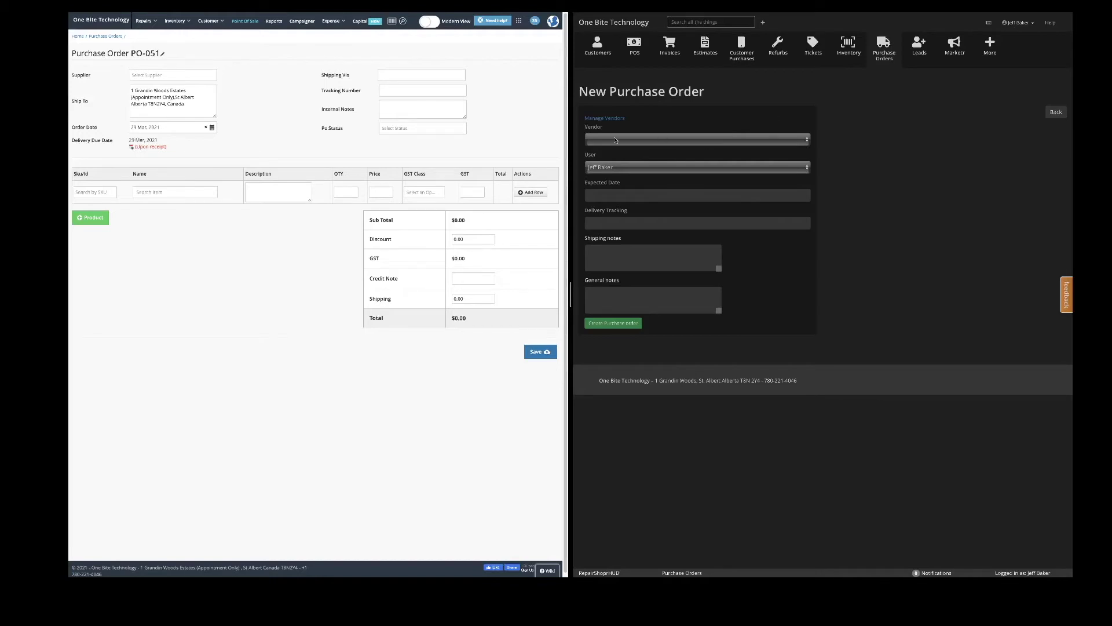
pyautogui.click(637, 139)
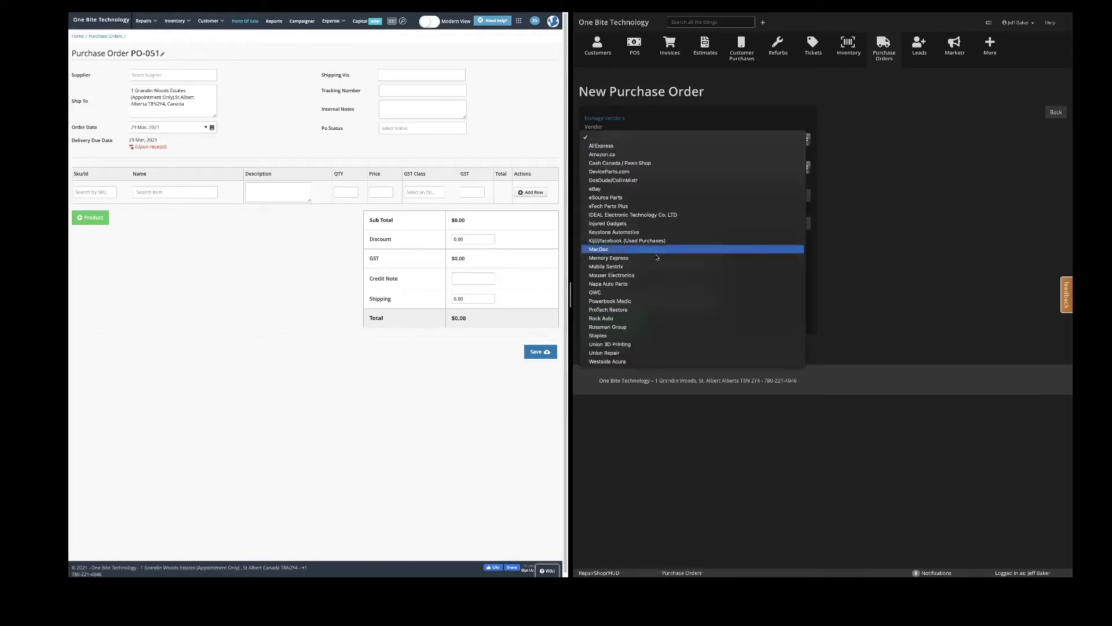
# Set Mobile Sentrix as RepairShopr vendor and Mobile Sentrix Canada as PO-051 supplier, then create RepairShopr's order.
pyautogui.click(660, 267)
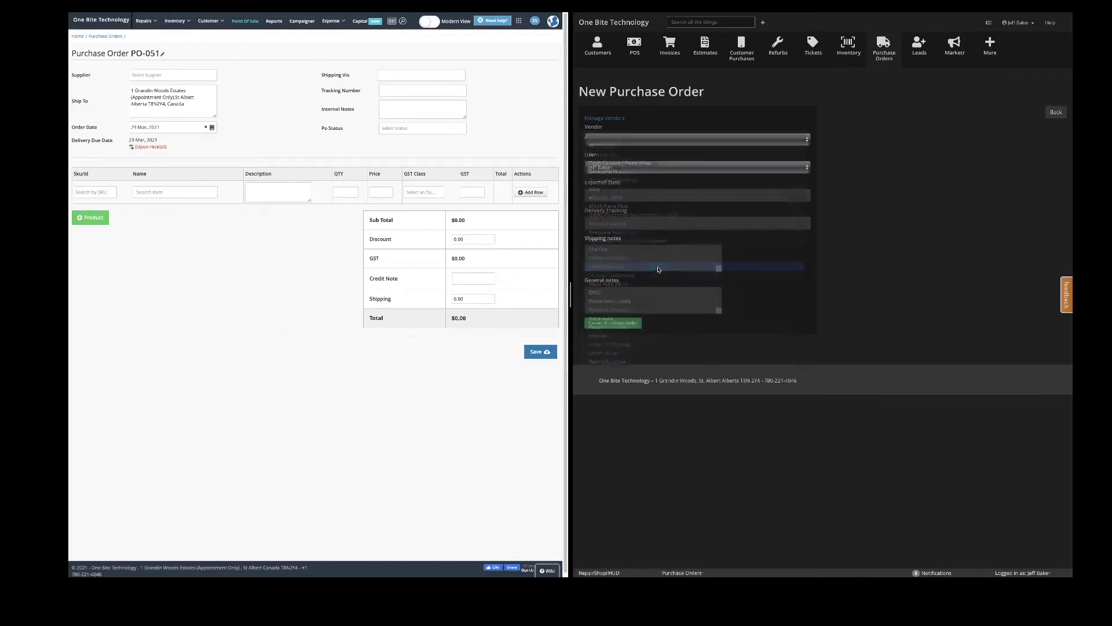
pyautogui.click(173, 76)
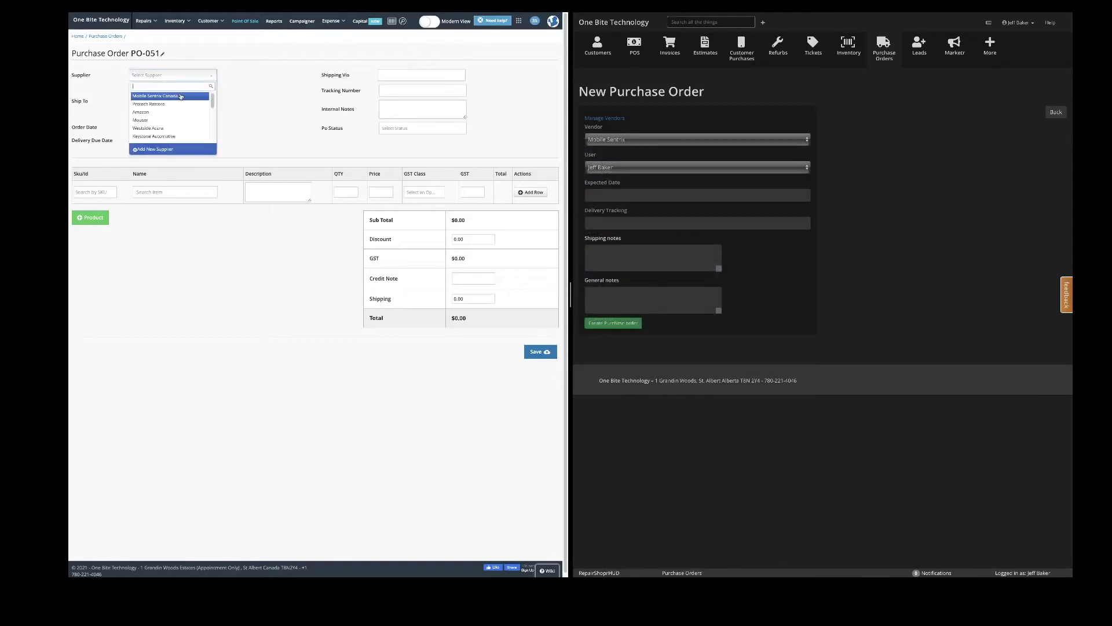
pyautogui.click(181, 96)
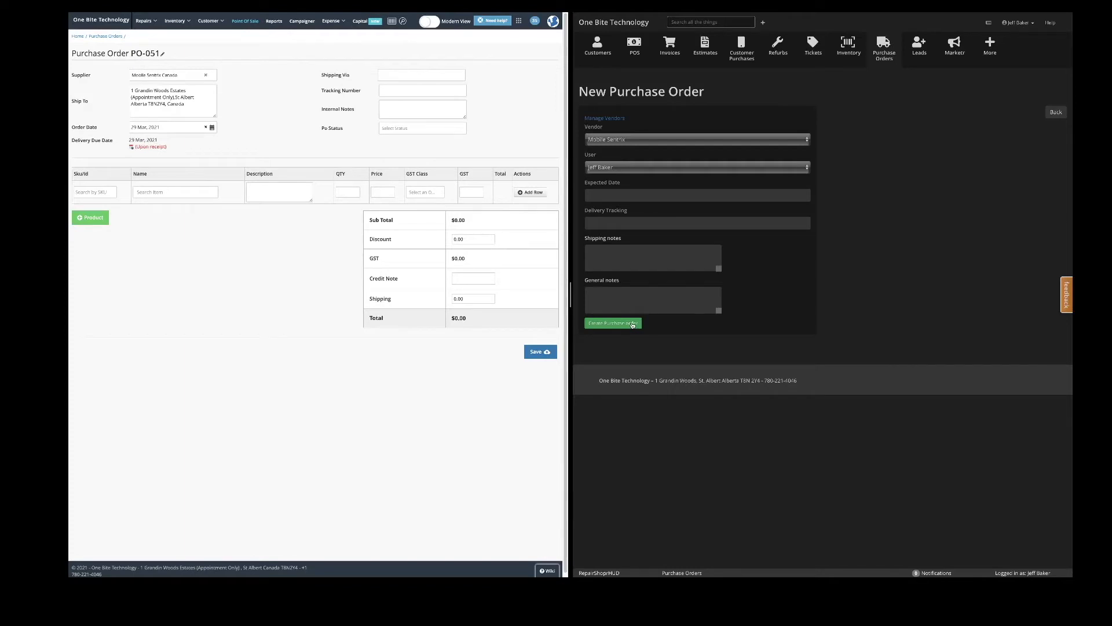
pyautogui.click(632, 325)
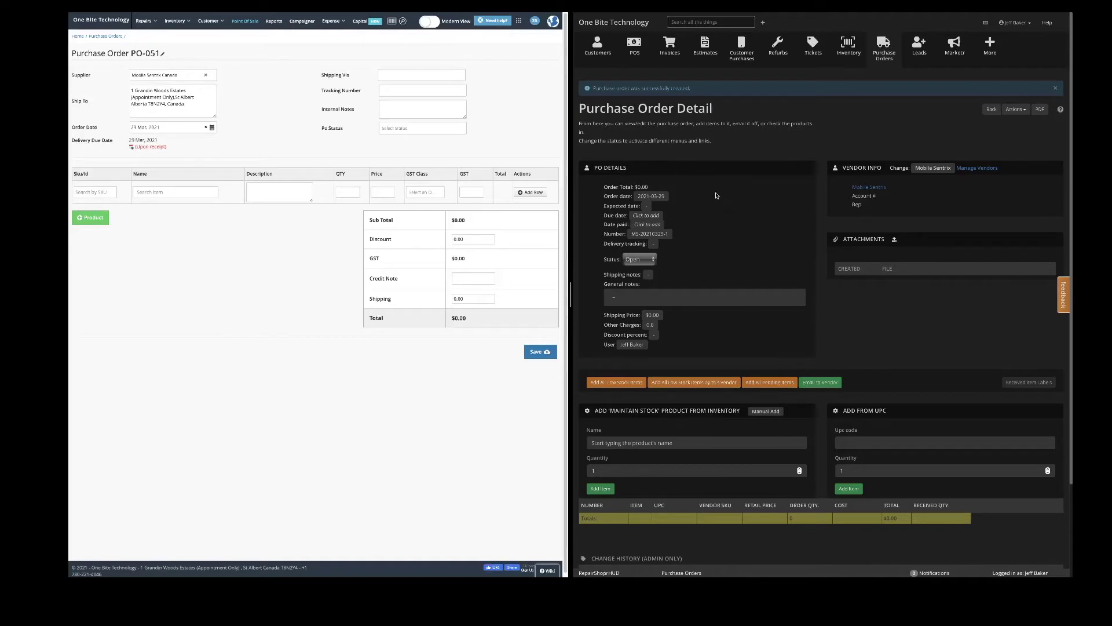
pyautogui.scroll(-1, 426, 151)
# Review the new Mobile Sentrix purchase order, leaving its shipping price at $0.00.
pyautogui.scroll(1, 451, 152)
pyautogui.scroll(-1, 810, 216)
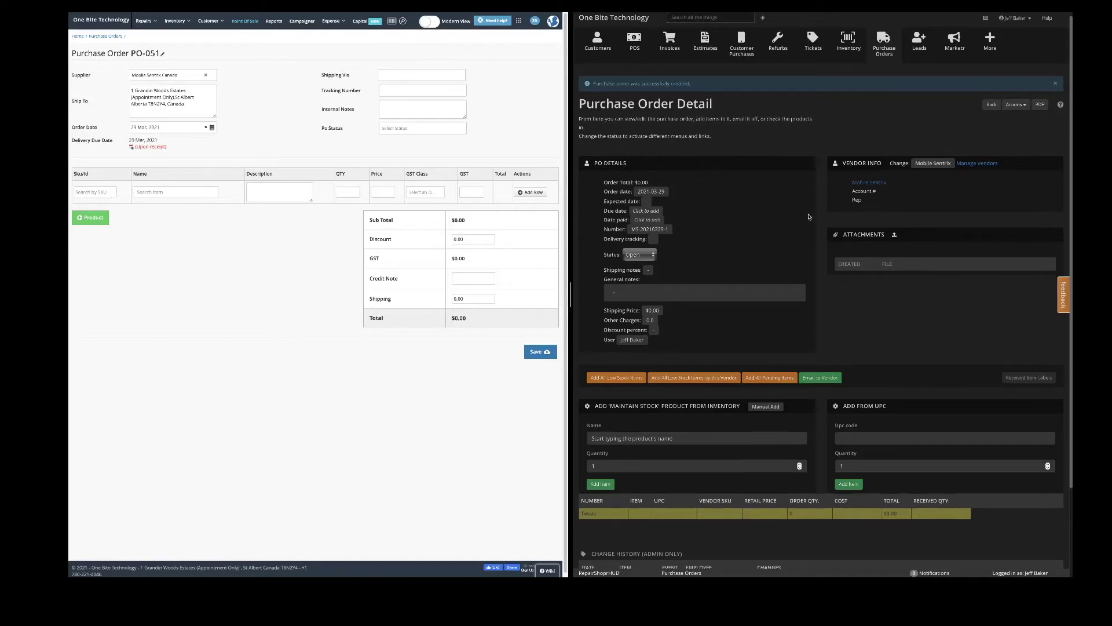
pyautogui.scroll(-1, 810, 217)
pyautogui.scroll(-1, 809, 217)
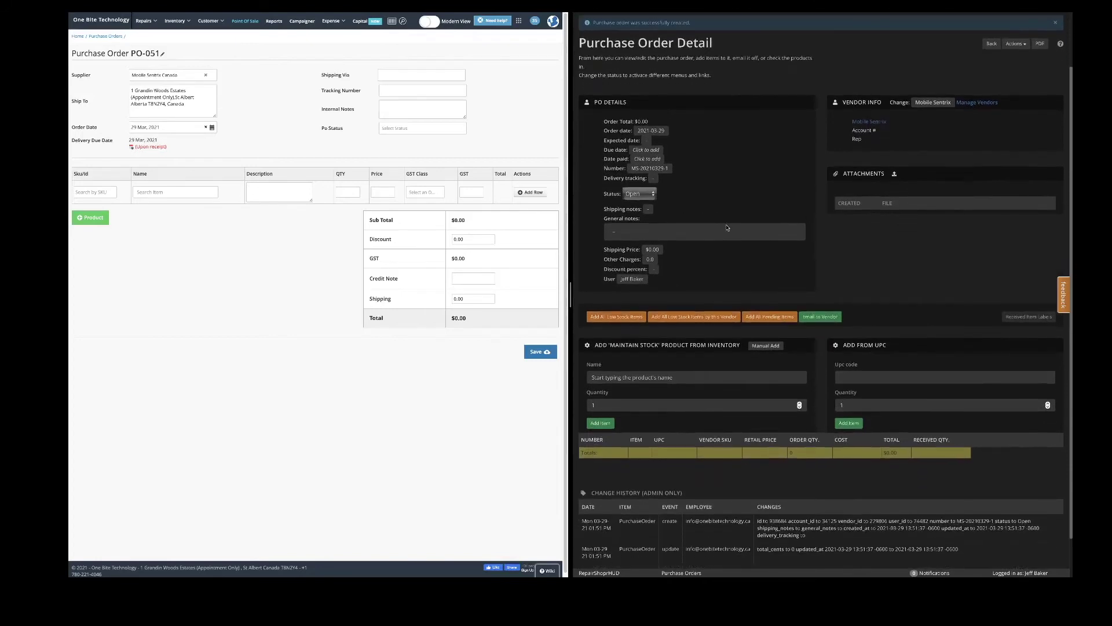
pyautogui.scroll(2, 724, 243)
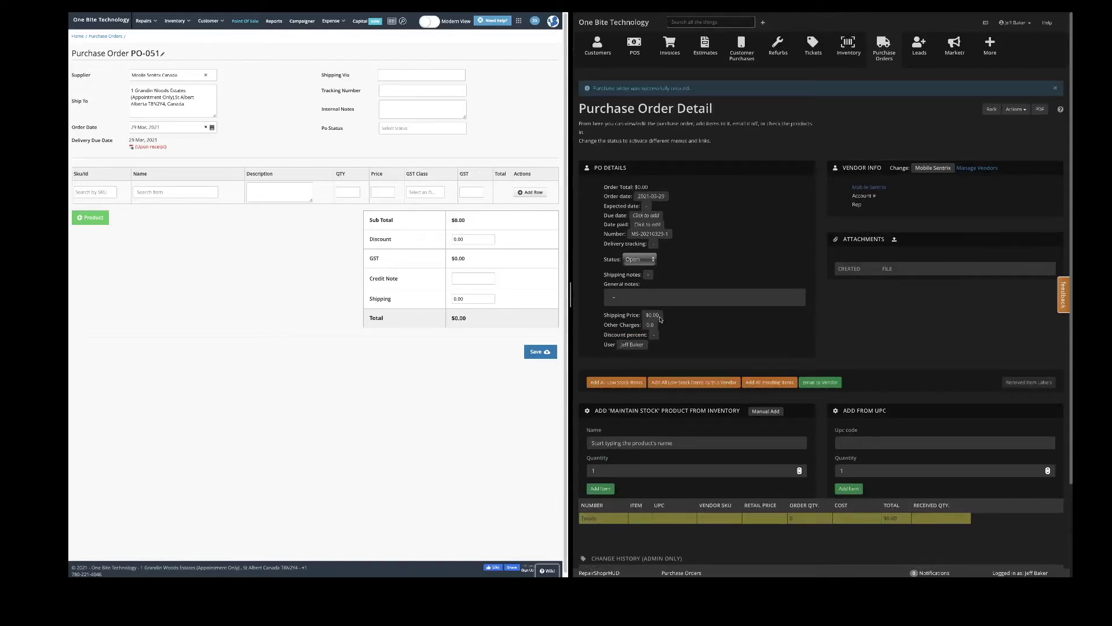
pyautogui.click(655, 316)
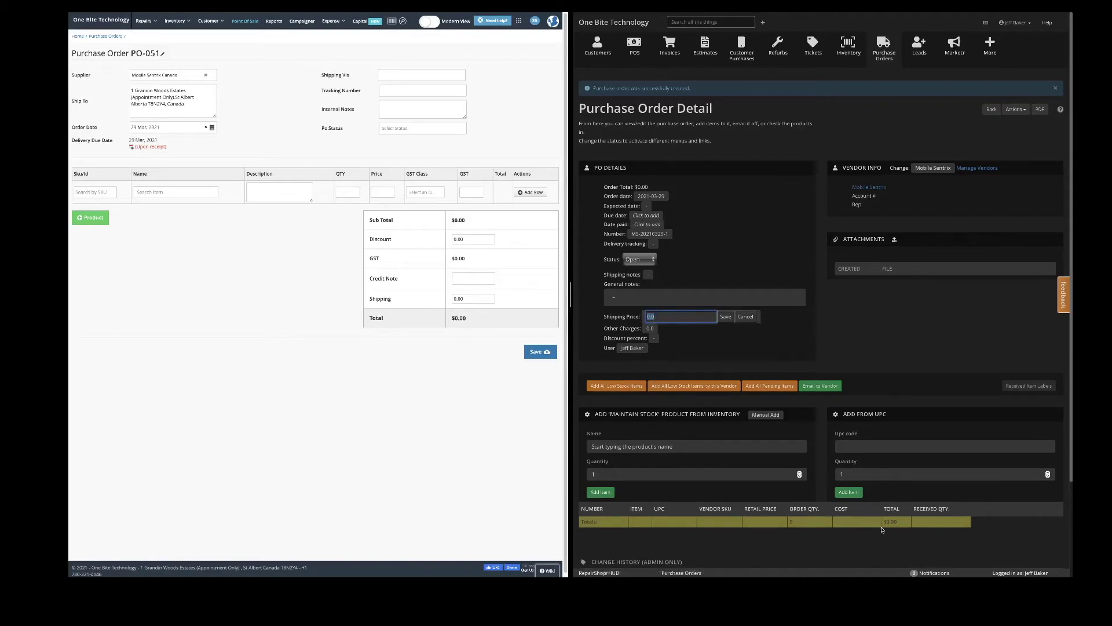
pyautogui.click(808, 326)
pyautogui.click(746, 318)
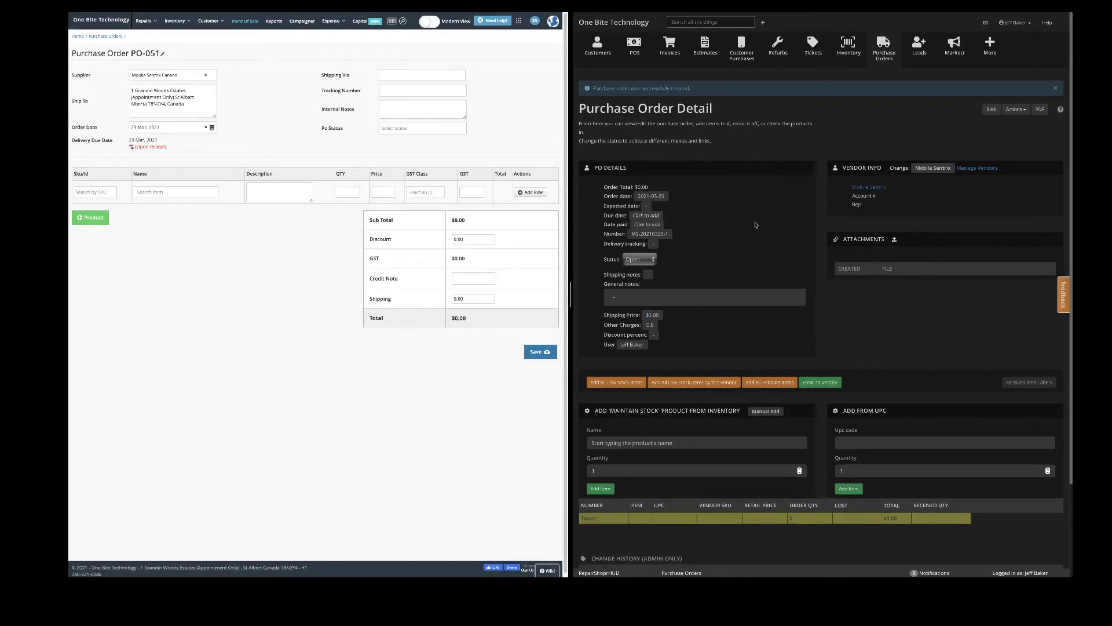
# Start an inventory search for the product to order.
pyautogui.scroll(-1, 679, 437)
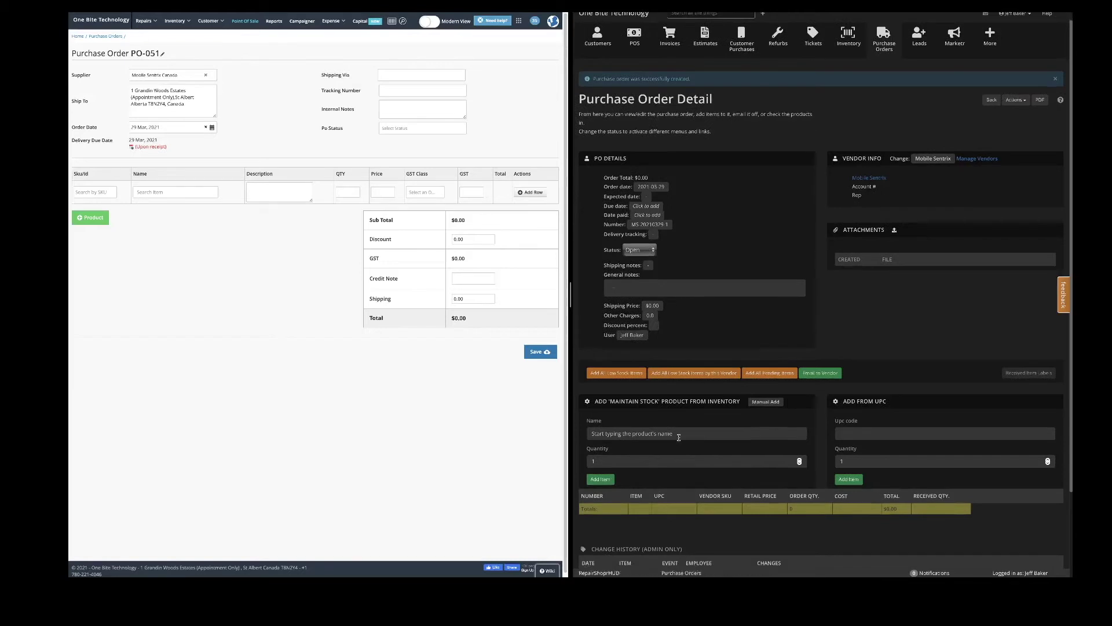
pyautogui.scroll(-1, 679, 434)
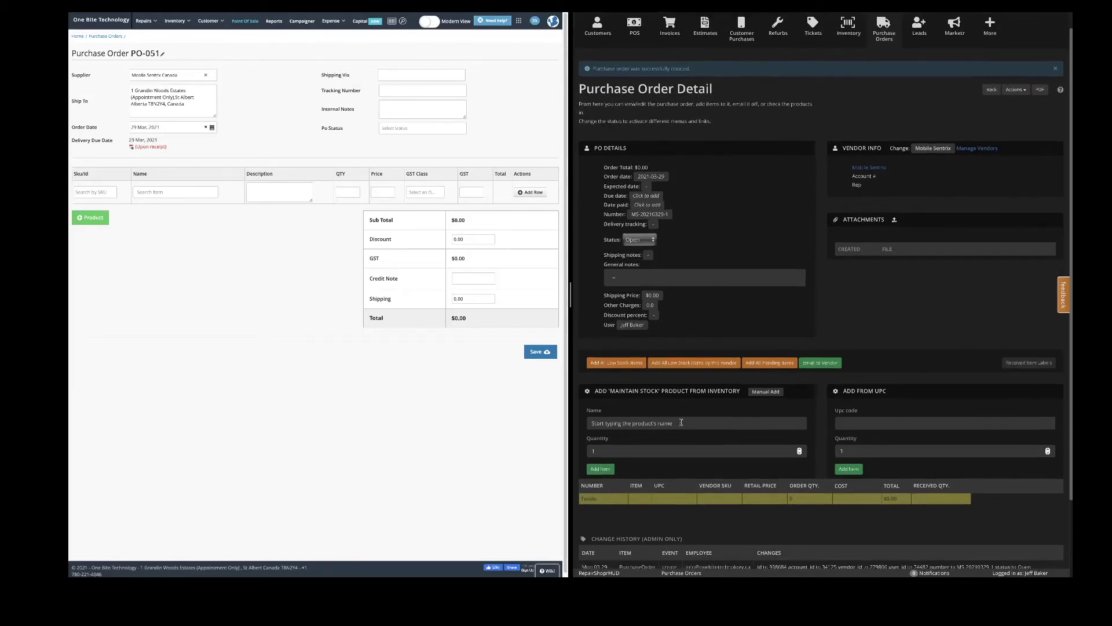
pyautogui.click(718, 422)
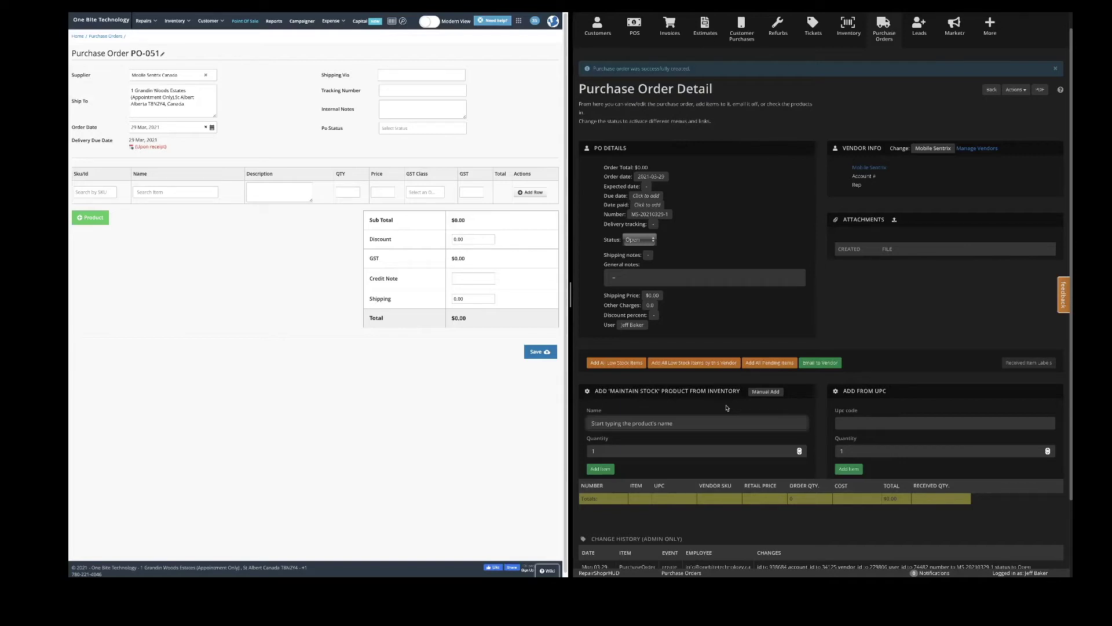
# Search 'battery - iphone 6' in both systems, choosing Battery - iPhone 6 and RepairDesk item 0648.
pyautogui.write('battery ')
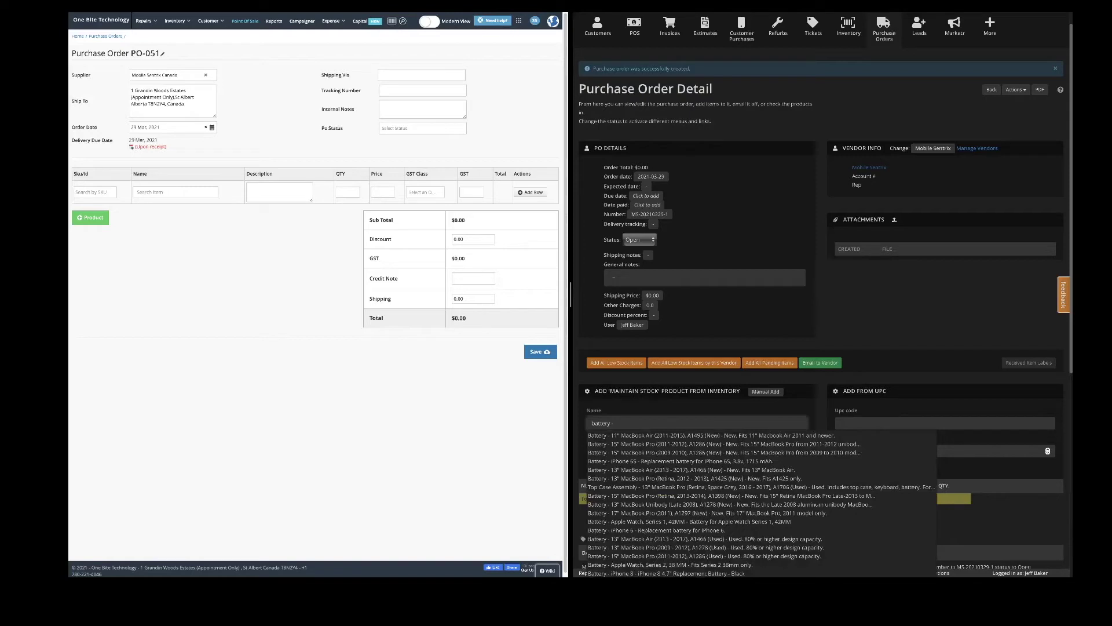
pyautogui.write('- iphone 6')
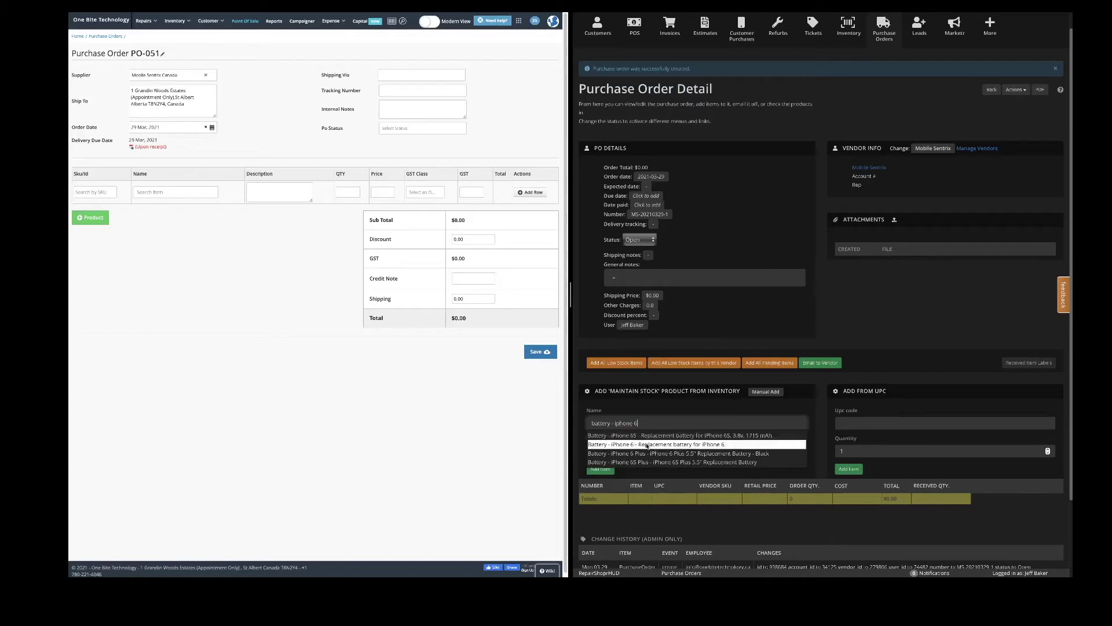
pyautogui.click(726, 444)
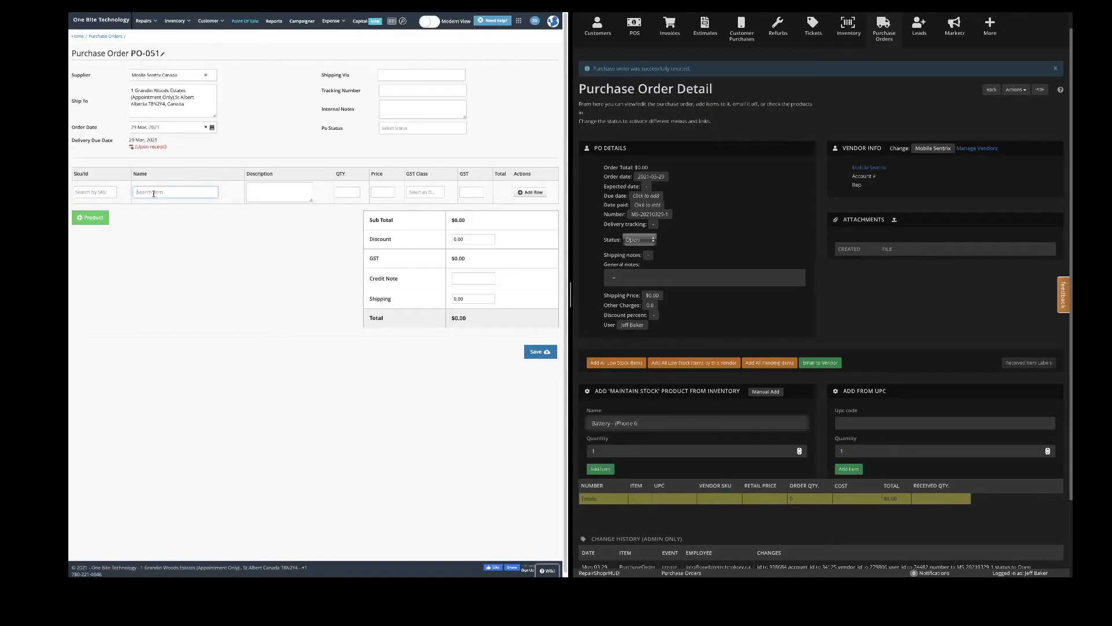
pyautogui.write('iph')
pyautogui.press('BackSpace')
pyautogui.press('BackSpace')
pyautogui.press('BackSpace')
pyautogui.write('battery - ')
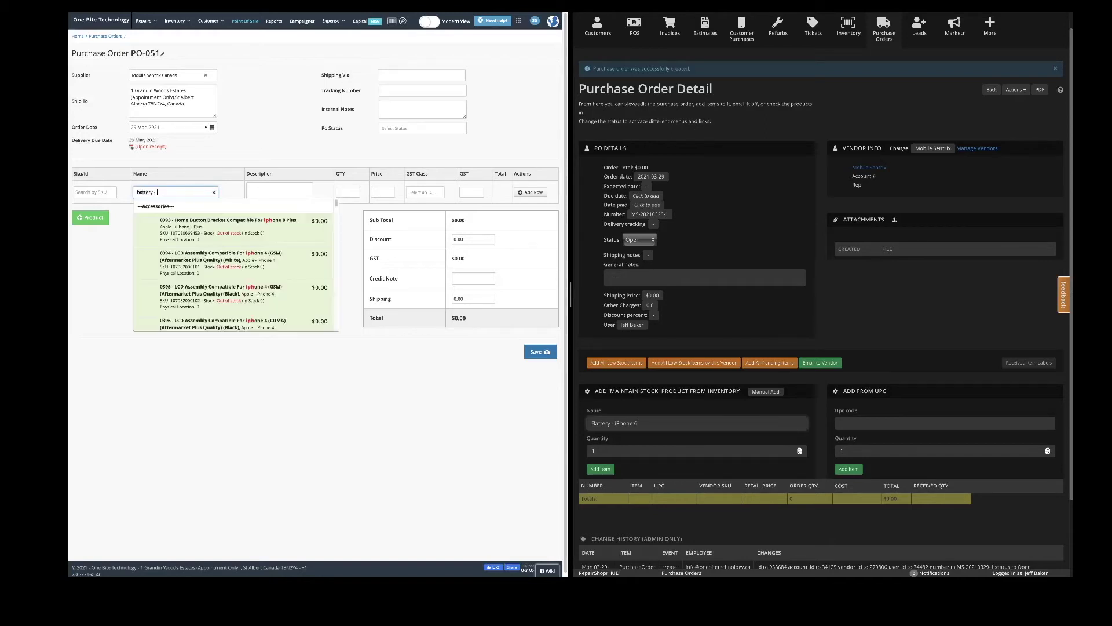
pyautogui.write('iphone 6')
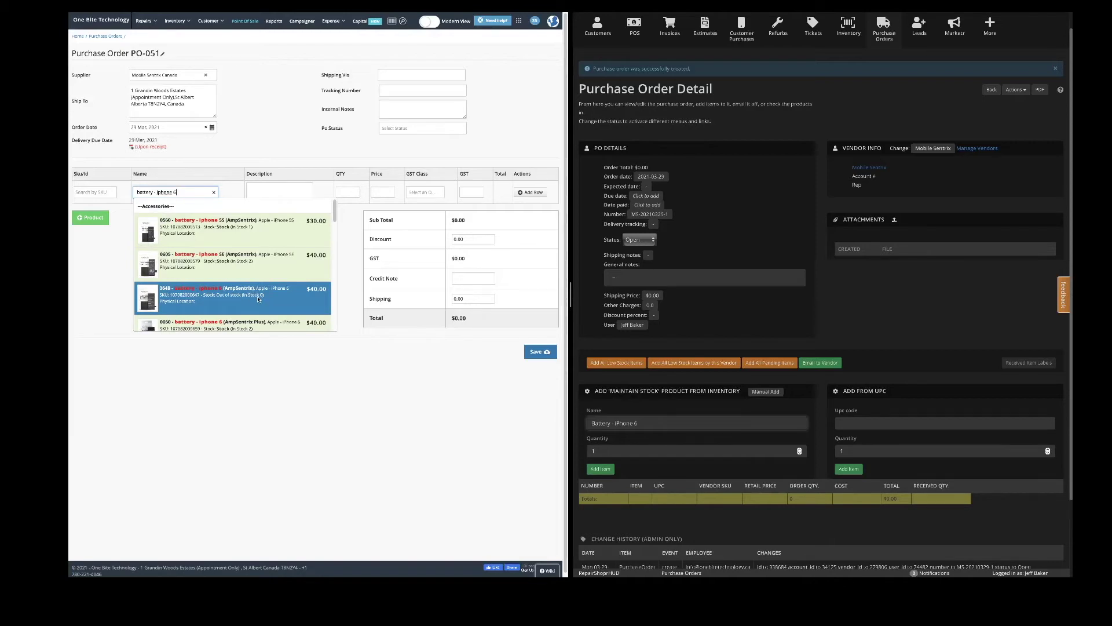
pyautogui.click(258, 299)
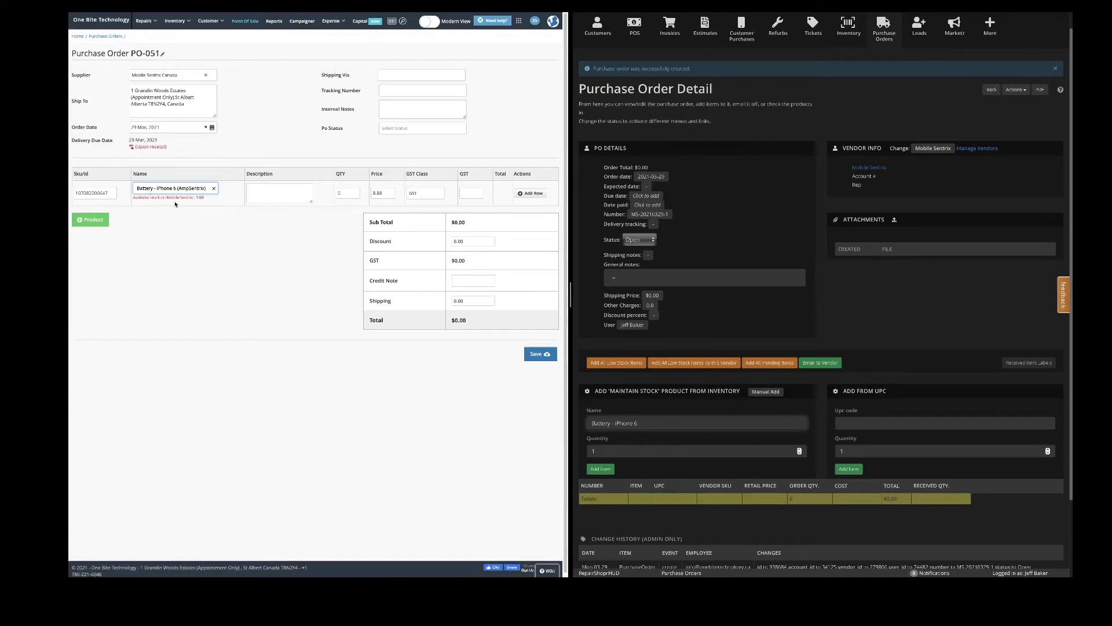
# Set RepairDesk's item quantity and add the battery to the RepairShopr order at $14.07.
pyautogui.moveTo(204, 198); pyautogui.dragTo(133, 197)
pyautogui.click(213, 202)
pyautogui.click(349, 195)
pyautogui.doubleClick(355, 195)
pyautogui.click(316, 155)
pyautogui.click(604, 471)
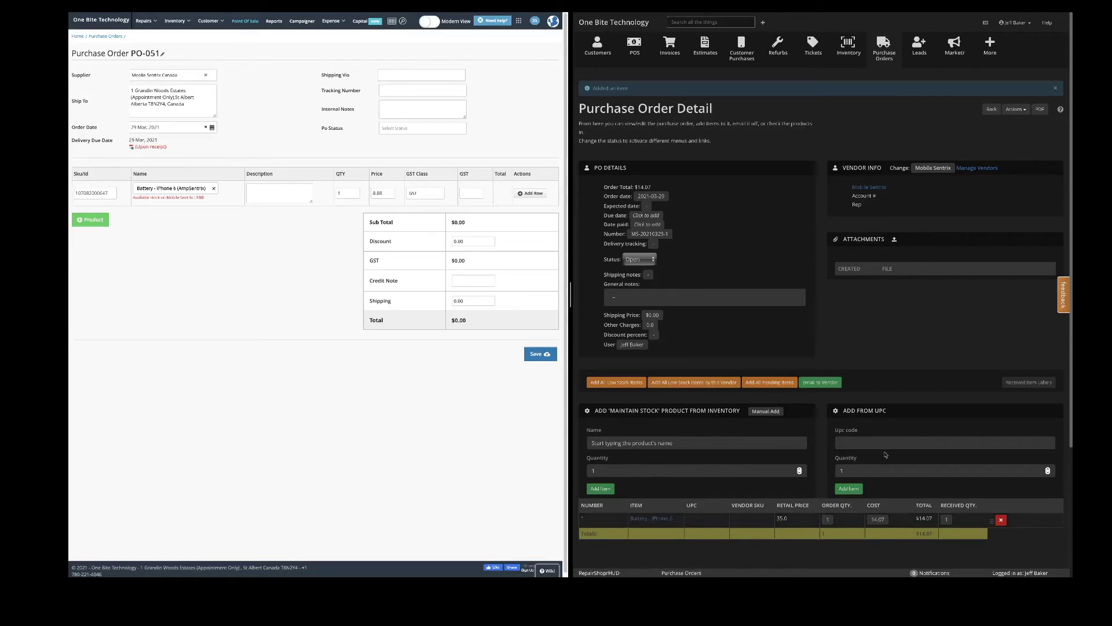
pyautogui.scroll(-1, 822, 498)
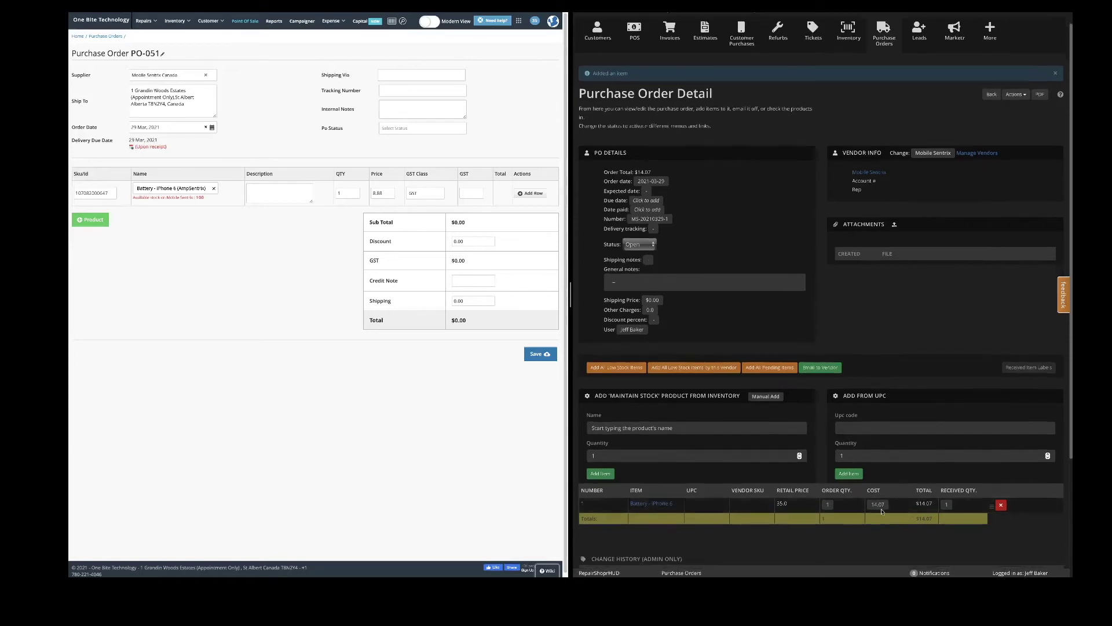
pyautogui.scroll(1, 840, 420)
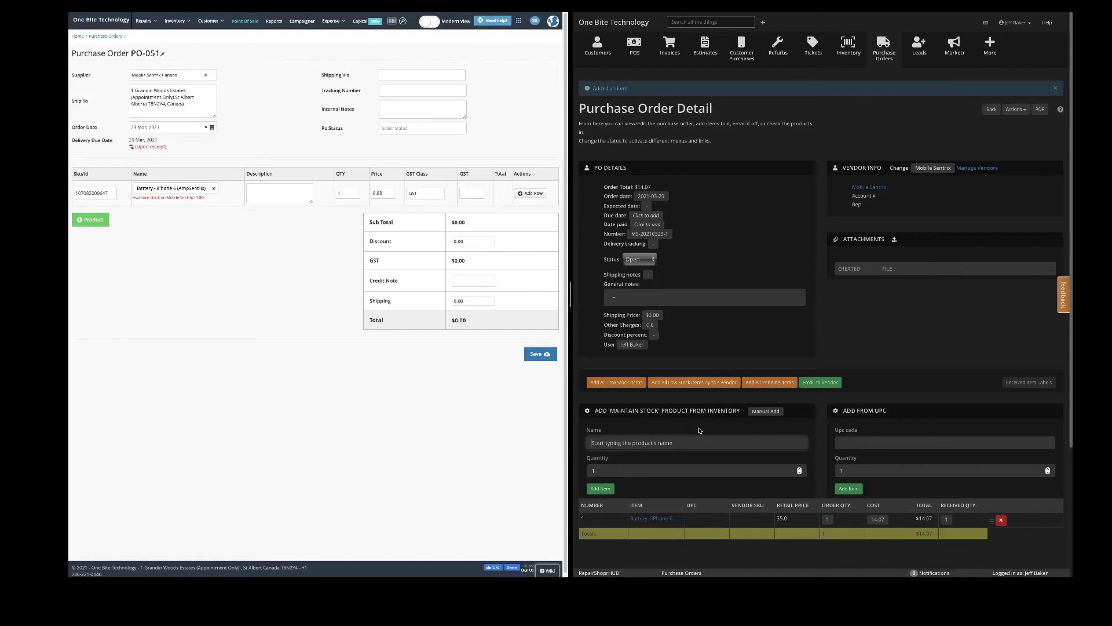
pyautogui.write('iphone 6 battery')
pyautogui.press('BackSpace')
pyautogui.press('BackSpace')
pyautogui.press('BackSpace')
pyautogui.press('BackSpace')
pyautogui.press('BackSpace')
pyautogui.press('BackSpace')
pyautogui.press('BackSpace')
pyautogui.press('BackSpace')
pyautogui.press('BackSpace')
pyautogui.press('BackSpace')
pyautogui.press('BackSpace')
pyautogui.press('BackSpace')
pyautogui.press('BackSpace')
pyautogui.click(213, 189)
# Try RepairDesk item searches 'iphone 6 battery' and 'plus battery iphone 6', then clear the name.
pyautogui.write('iphone 6')
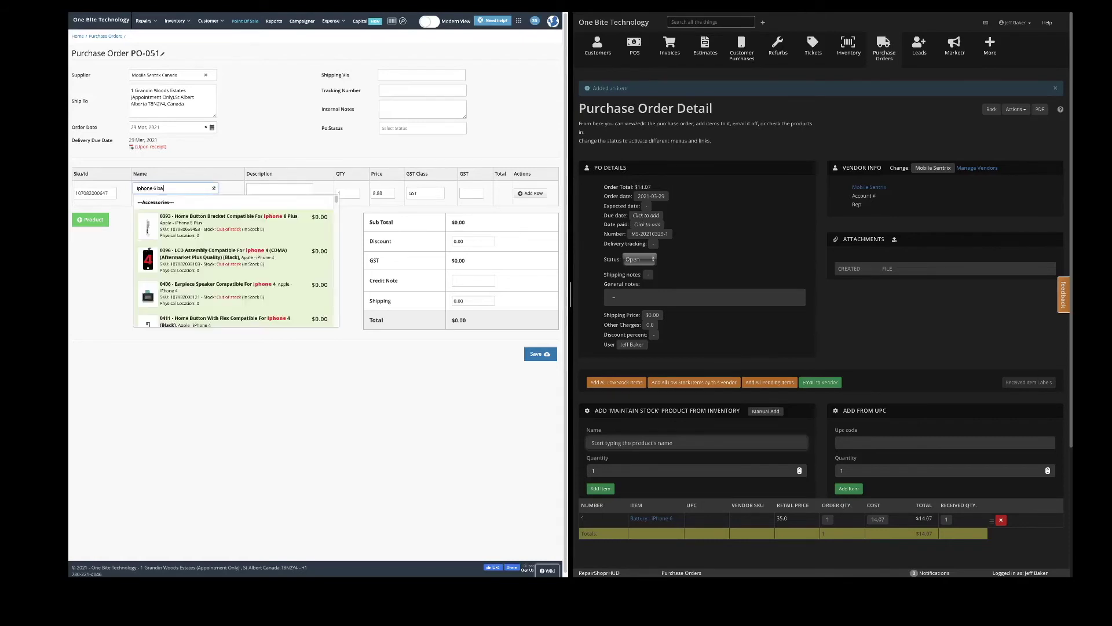
pyautogui.write('tt')
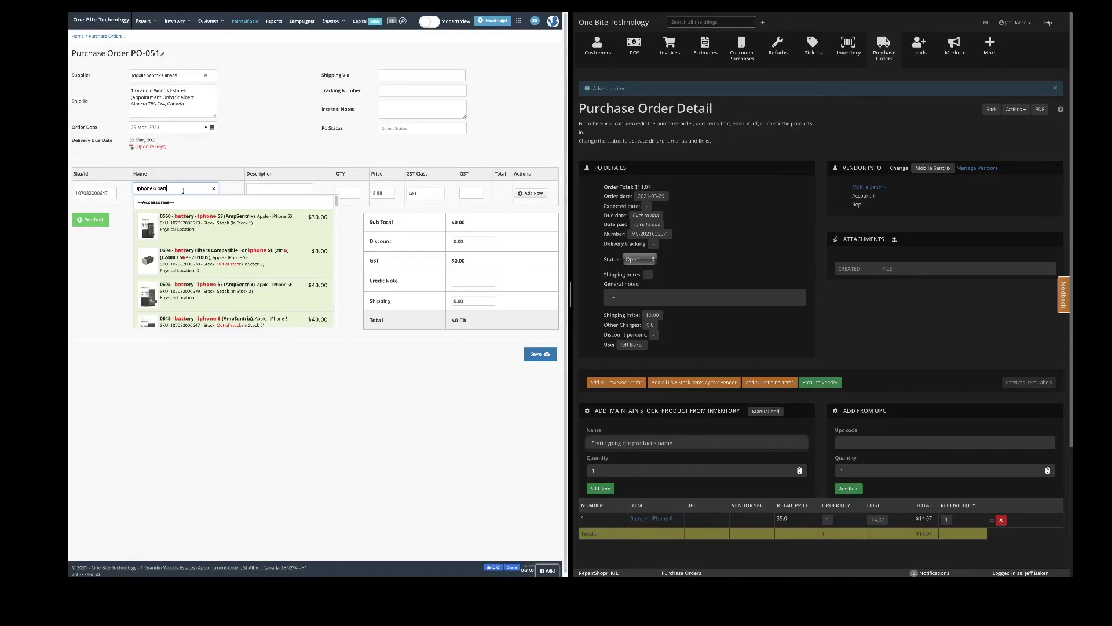
pyautogui.write('ery plus')
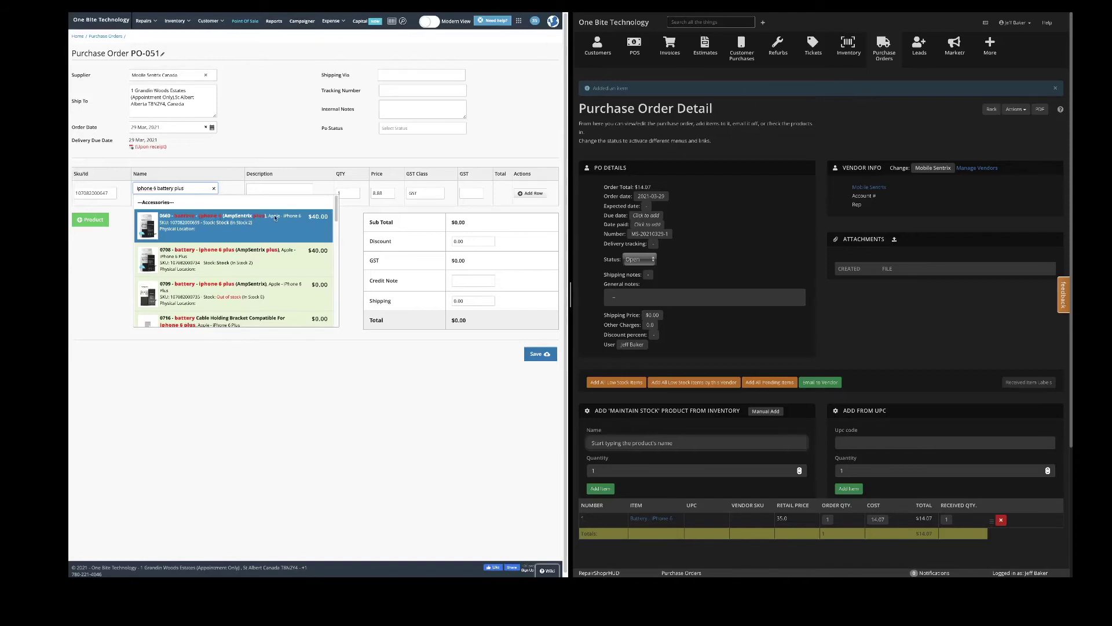
pyautogui.moveTo(184, 188); pyautogui.dragTo(114, 182)
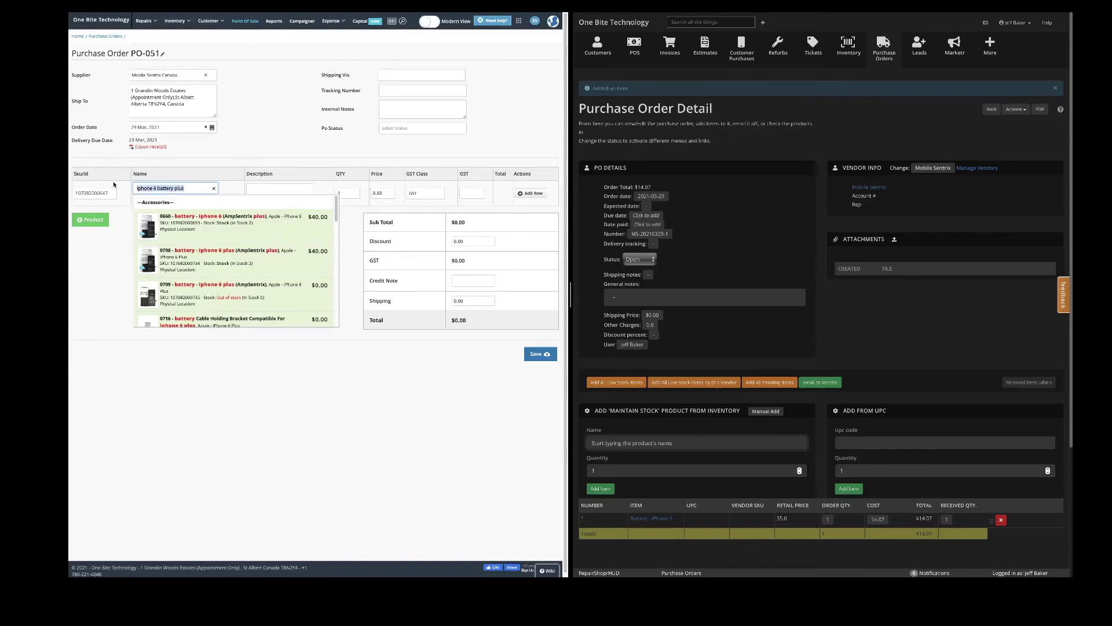
pyautogui.write('plus battery i')
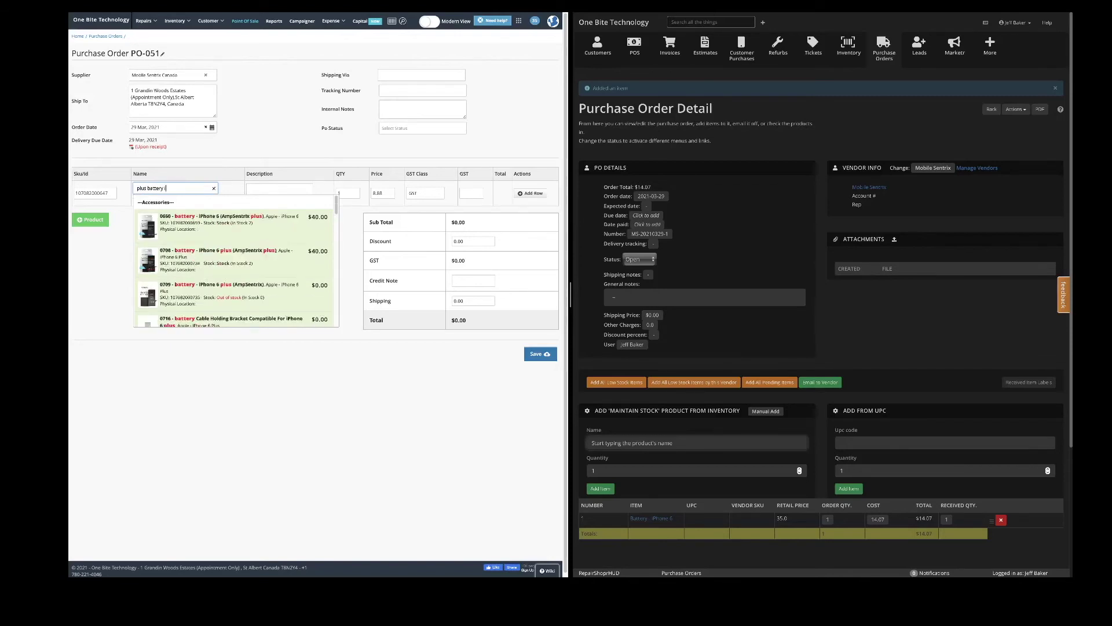
pyautogui.write('phone 6')
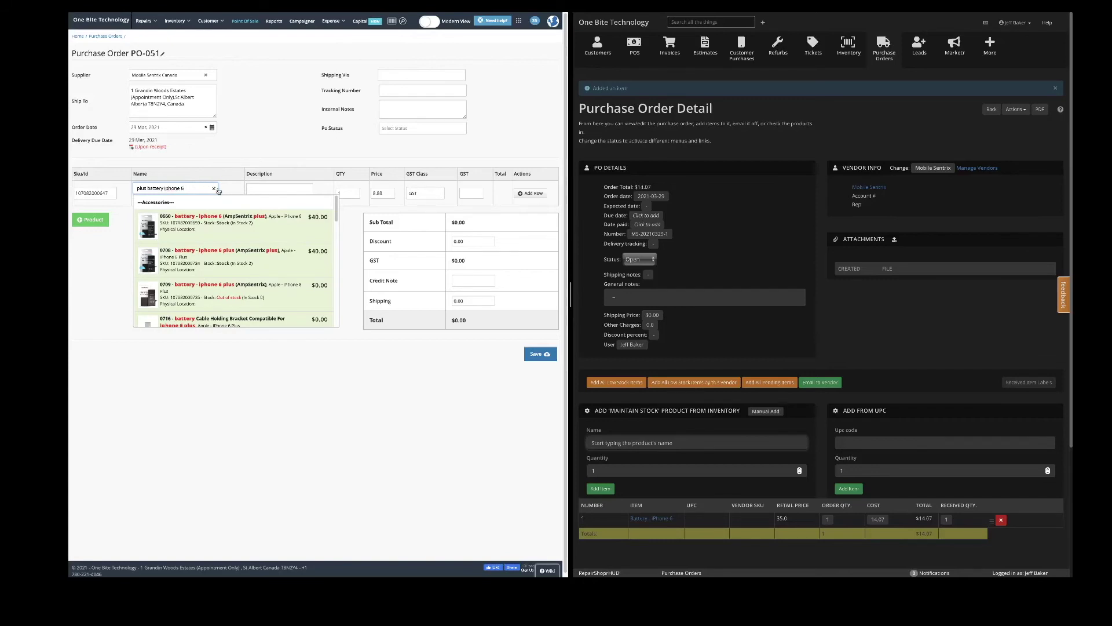
pyautogui.click(214, 188)
pyautogui.click(185, 191)
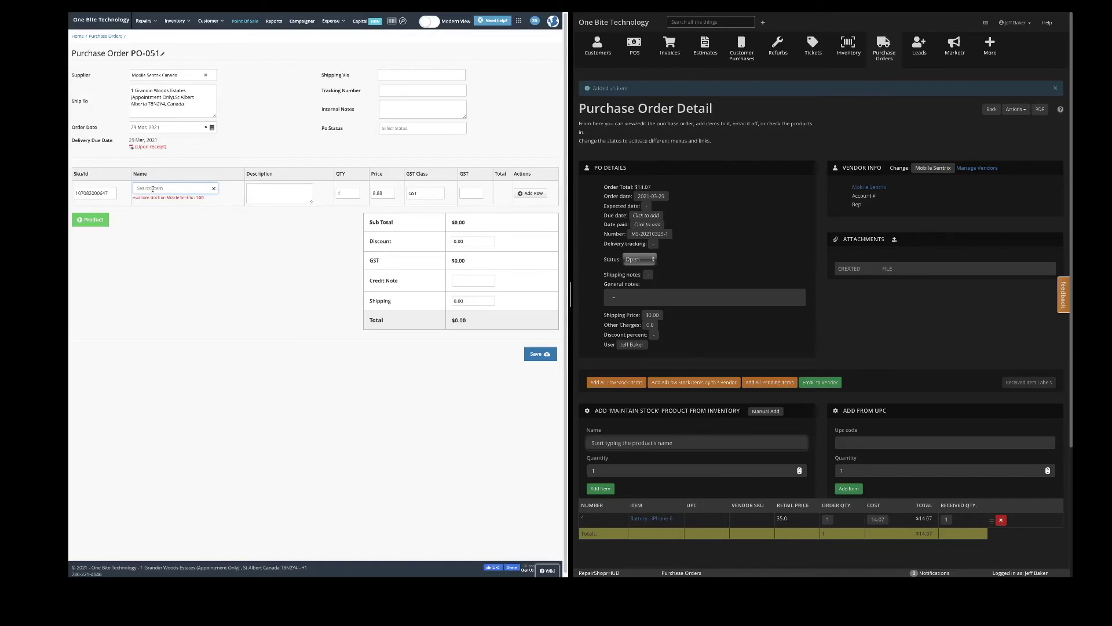
# Add item 0648 Battery - iPhone 6 (AmpSentrix), quantity 1, as a row on PO-051.
pyautogui.click(527, 193)
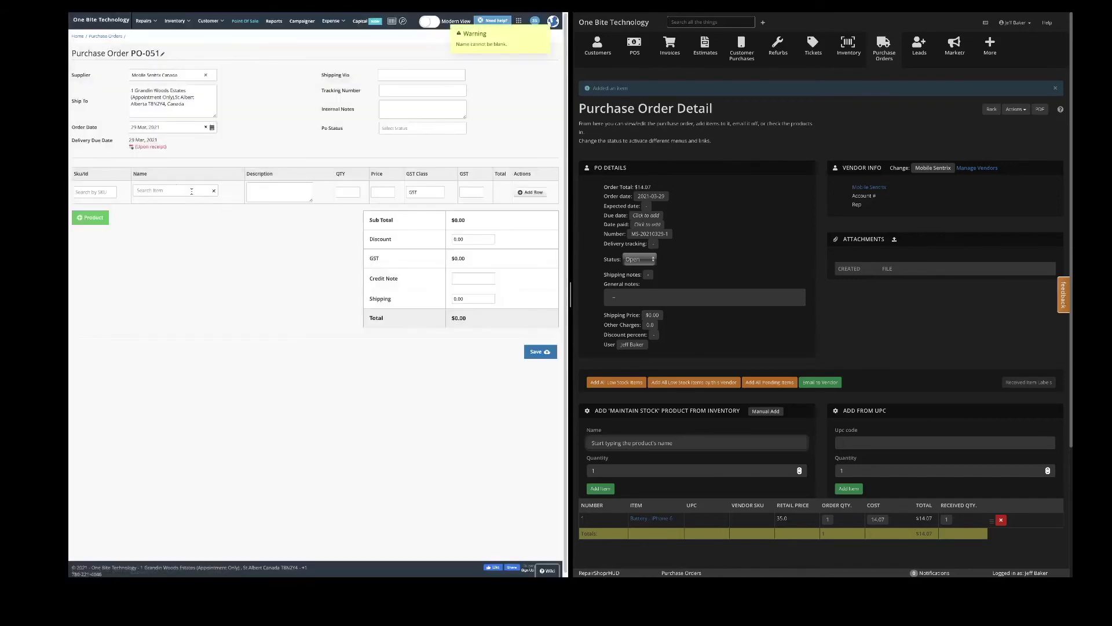
pyautogui.click(208, 192)
pyautogui.write('battery - iphone 6')
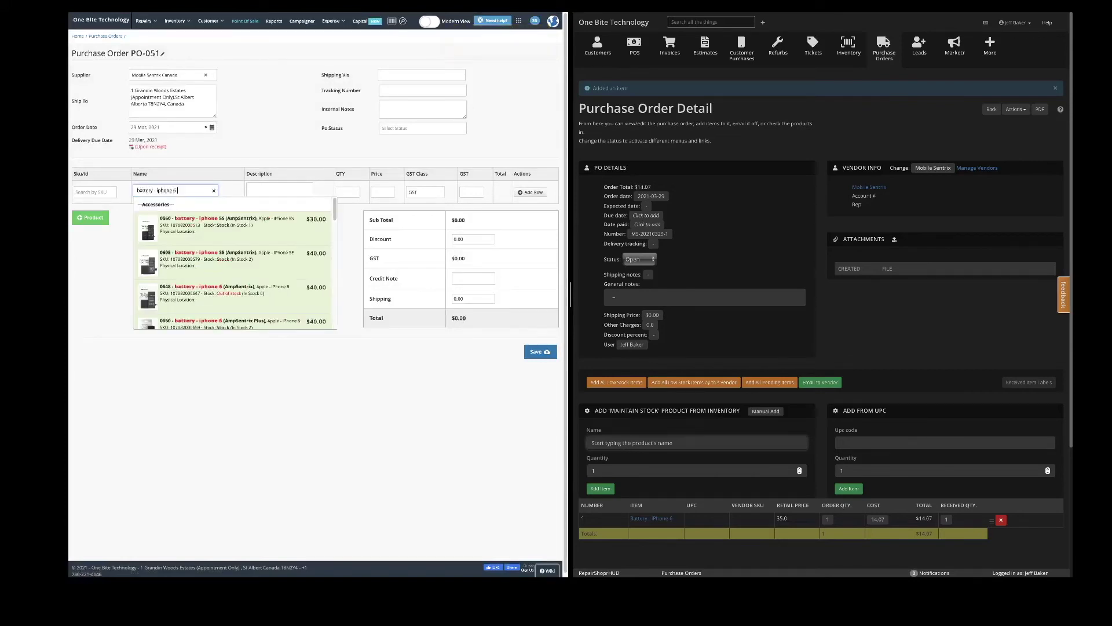
pyautogui.click(268, 288)
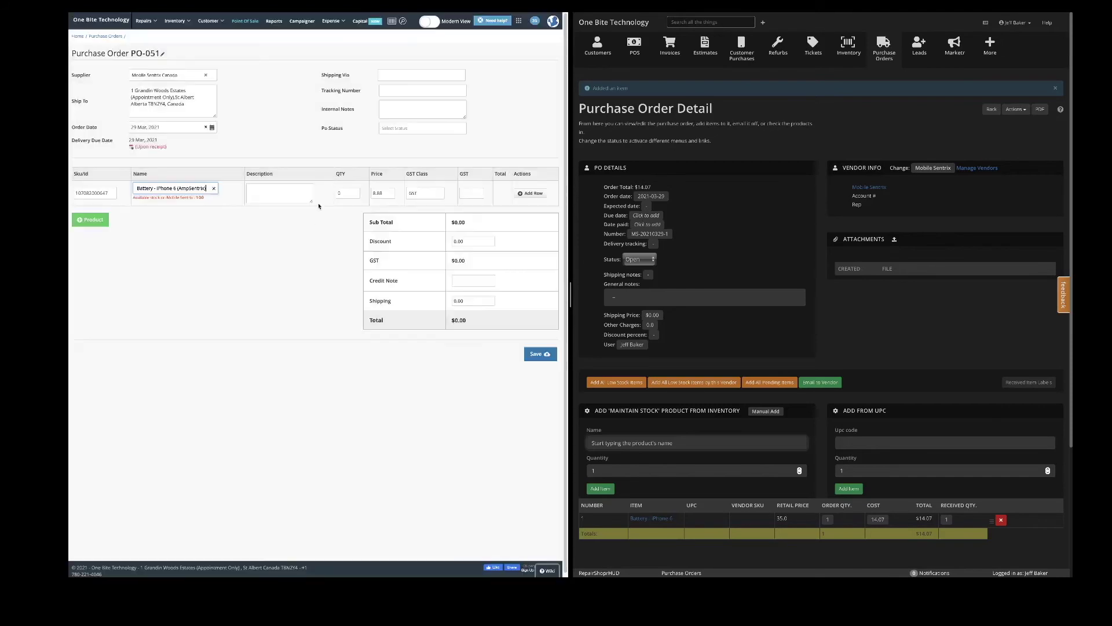
pyautogui.click(531, 193)
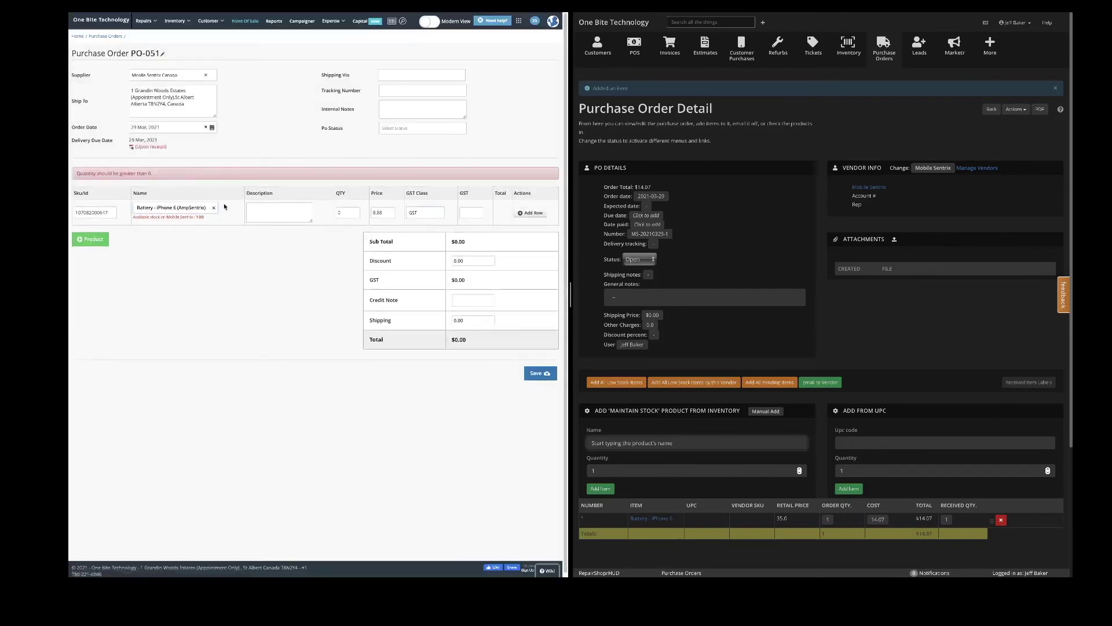
pyautogui.click(356, 209)
pyautogui.write('1')
pyautogui.click(530, 213)
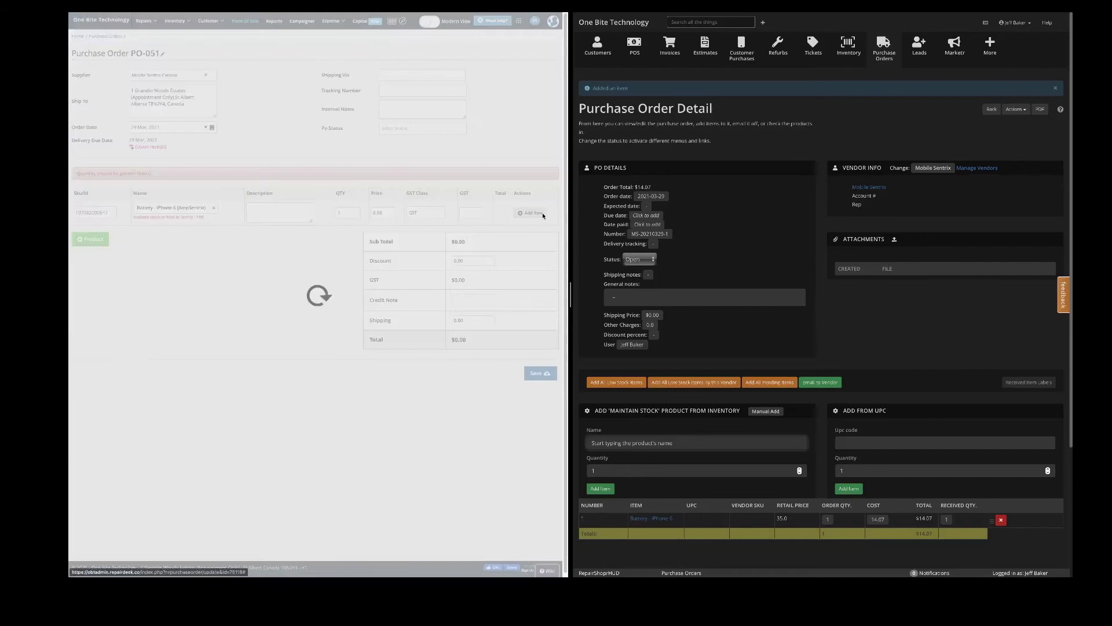
pyautogui.click(527, 213)
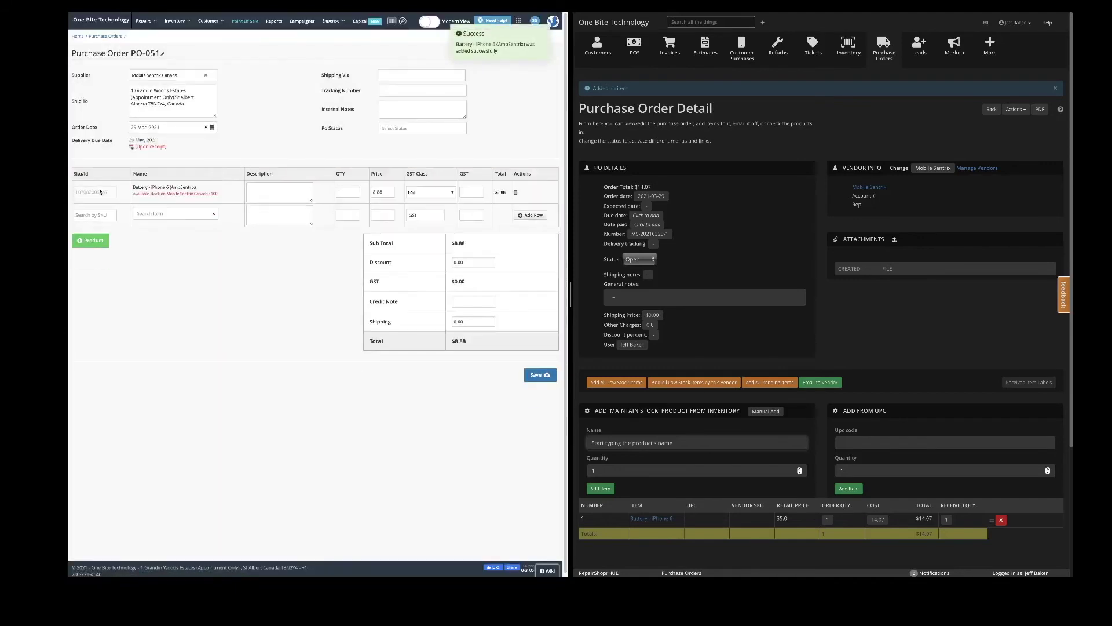
pyautogui.click(167, 213)
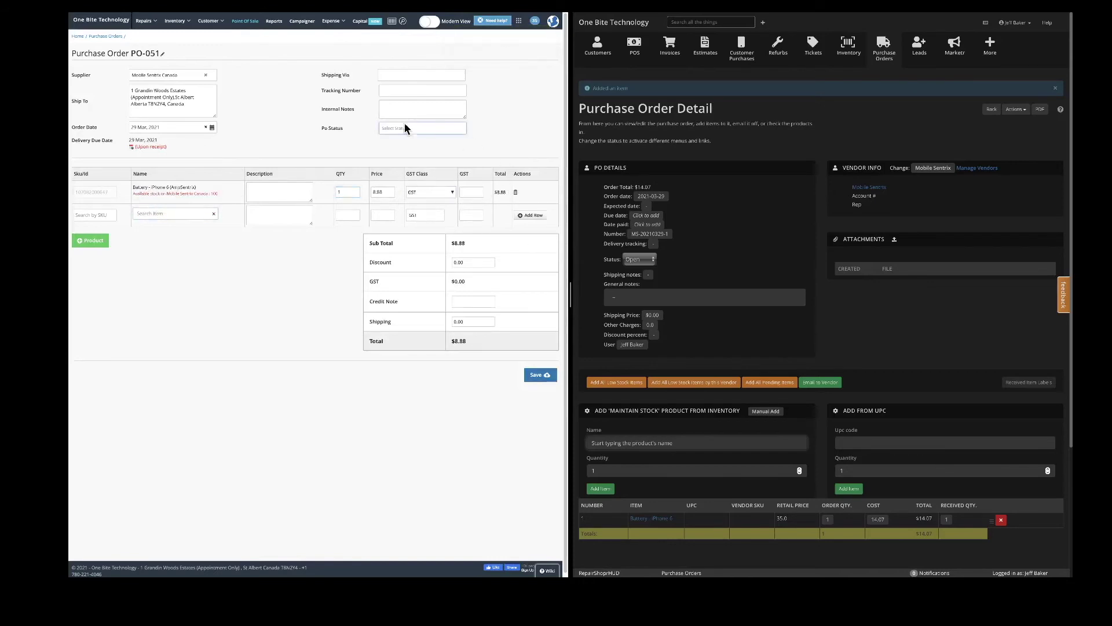
# Look over the RepairShopr order's shipping and status fields, keeping it Open at $14.07.
pyautogui.click(399, 75)
pyautogui.click(402, 93)
pyautogui.click(681, 246)
pyautogui.scroll(-1, 752, 139)
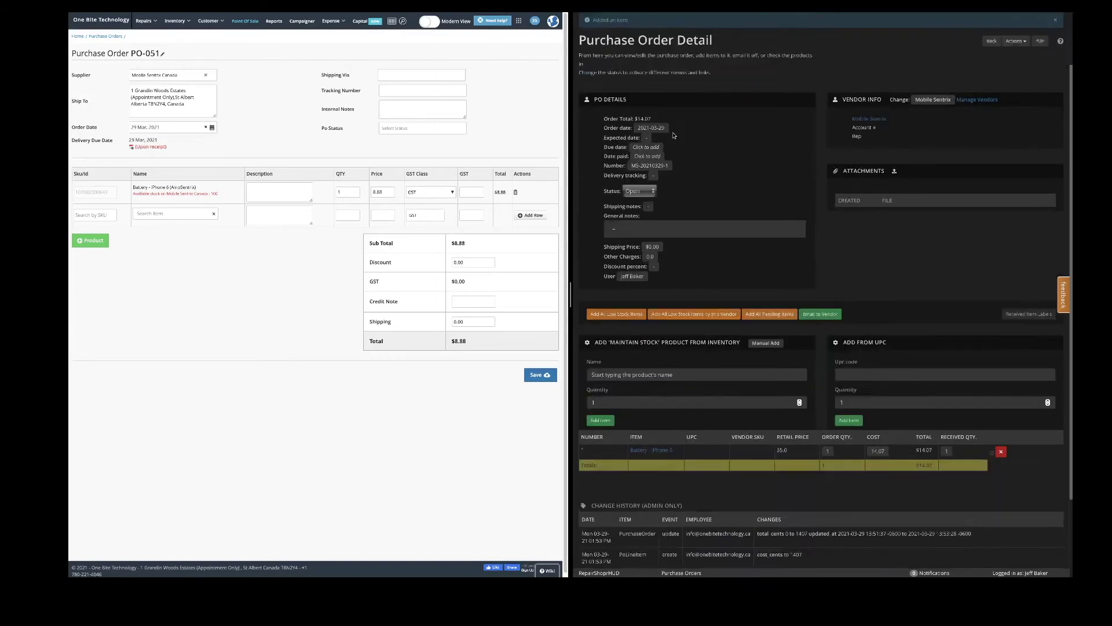
pyautogui.scroll(1, 755, 116)
pyautogui.click(638, 260)
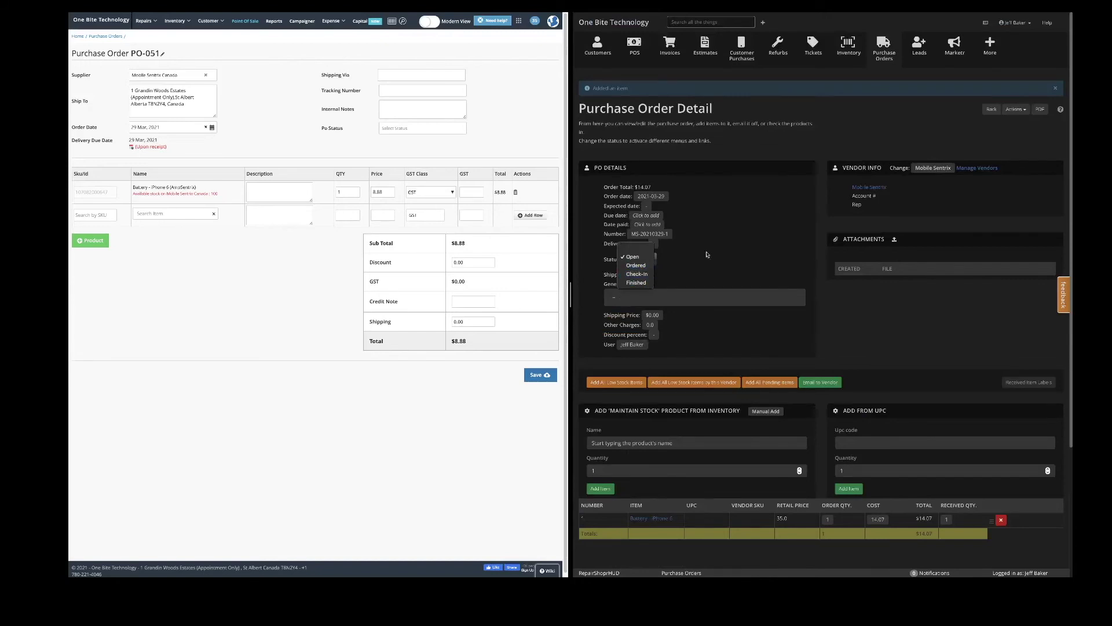
pyautogui.click(708, 234)
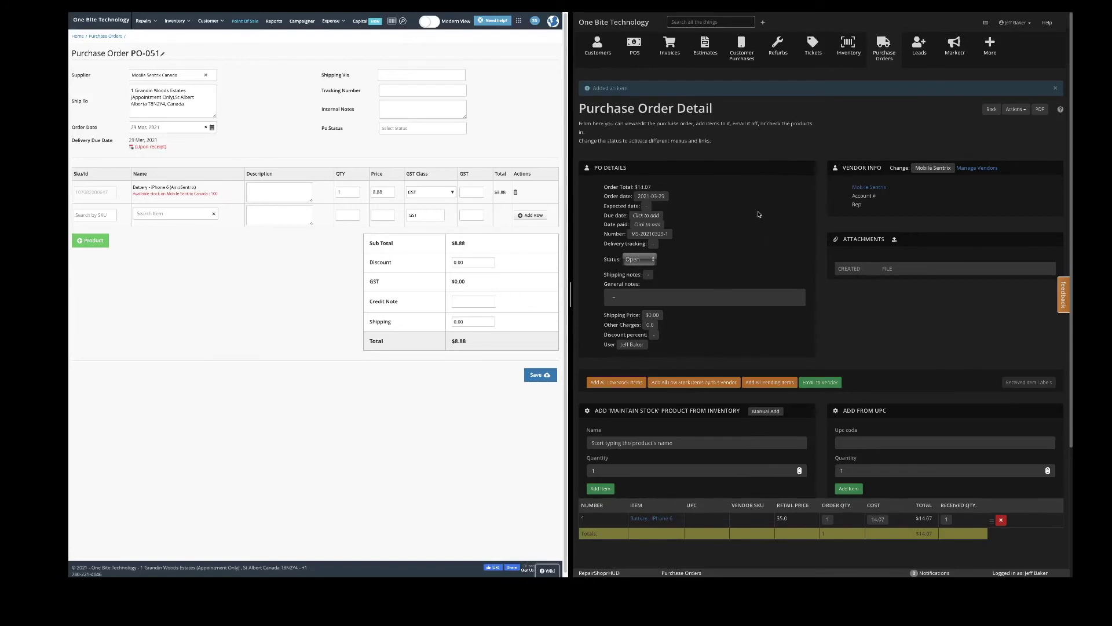
pyautogui.scroll(-3, 813, 376)
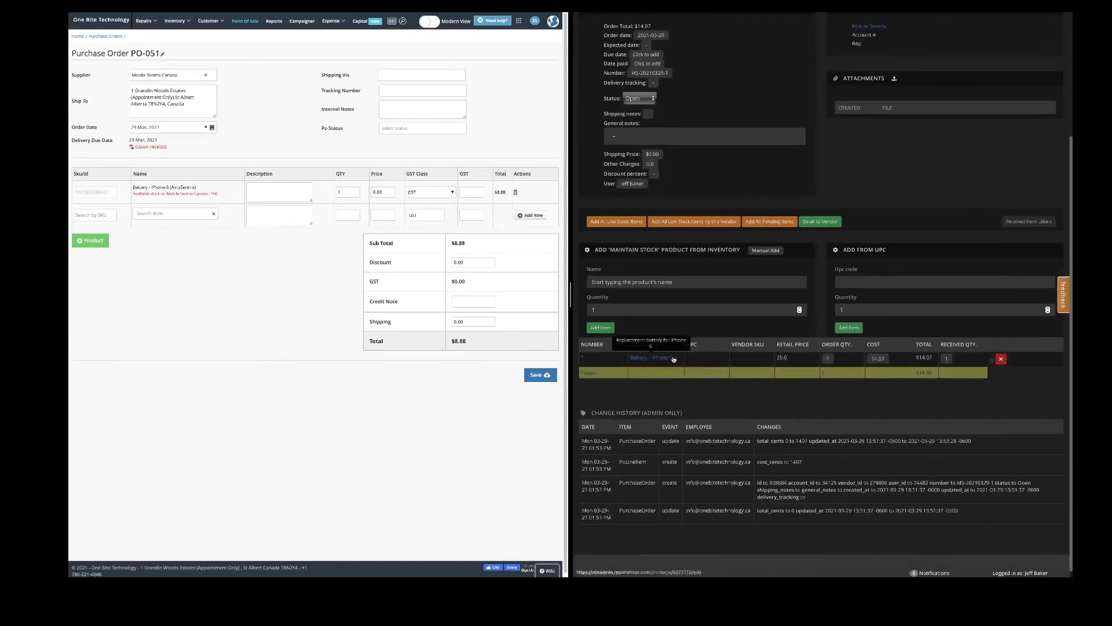
pyautogui.scroll(3, 707, 293)
pyautogui.click(639, 258)
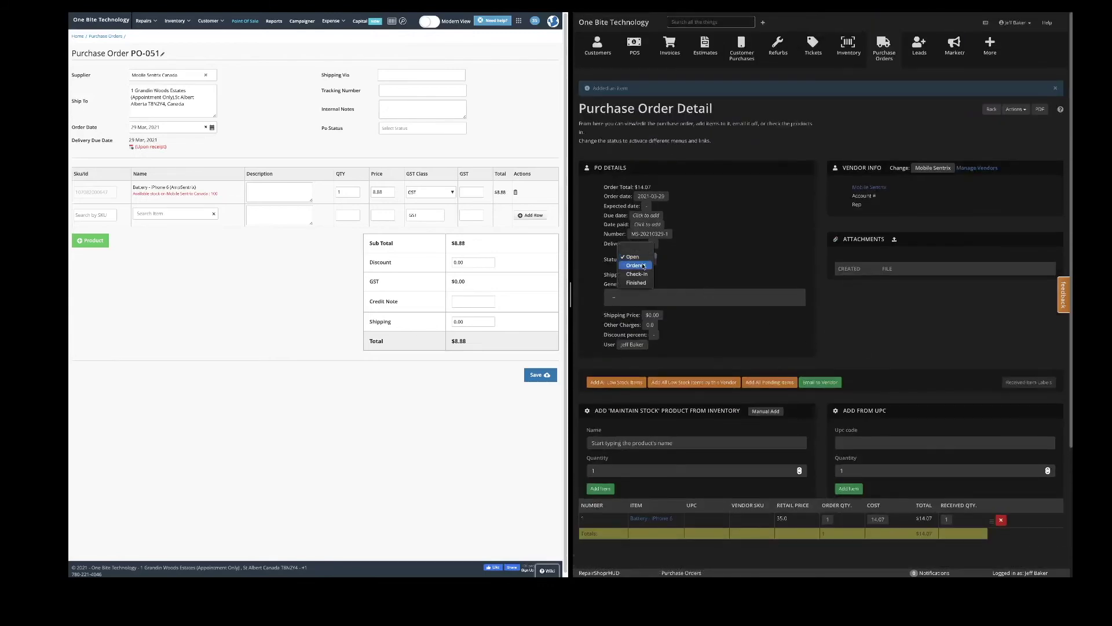
# Set the RepairShopr order to Ordered with $20 shipping, totalling $34.07.
pyautogui.click(637, 268)
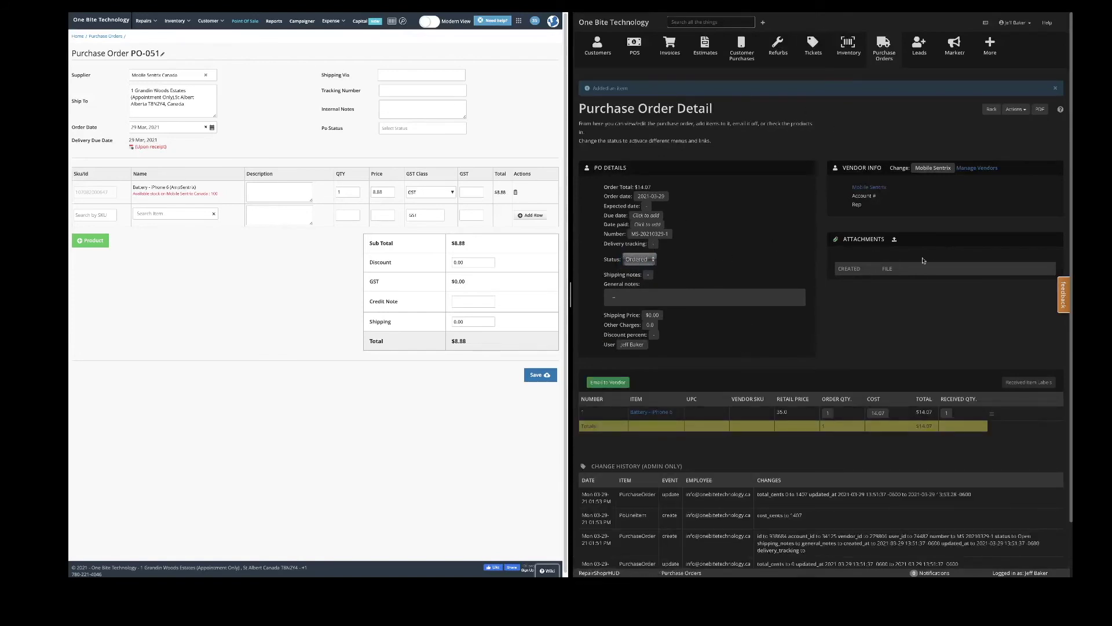
pyautogui.click(652, 315)
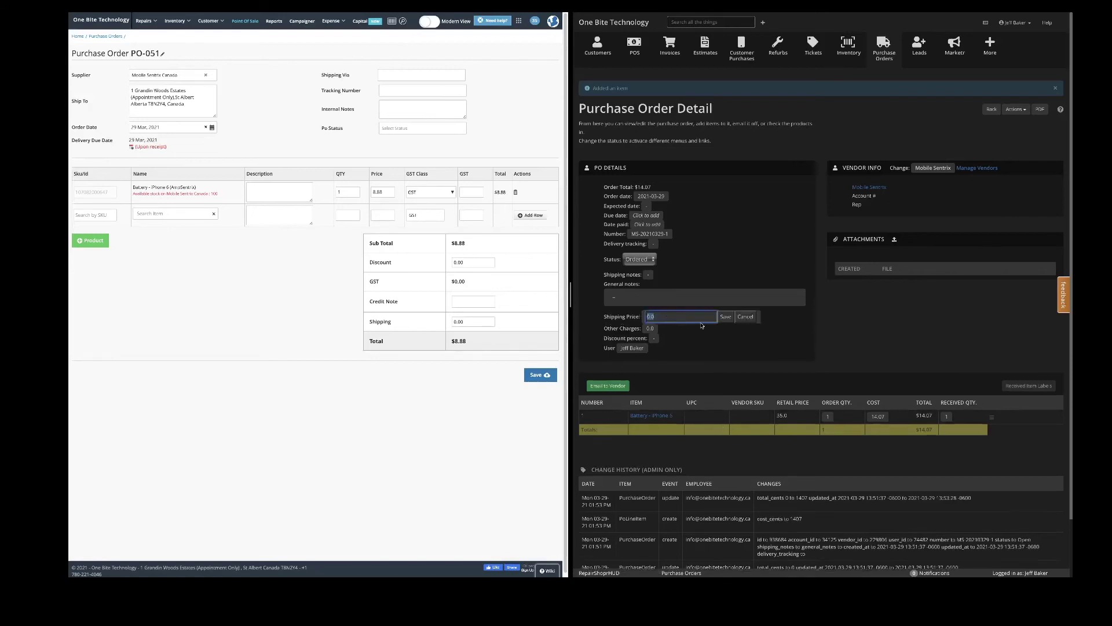
pyautogui.write('20')
pyautogui.click(726, 318)
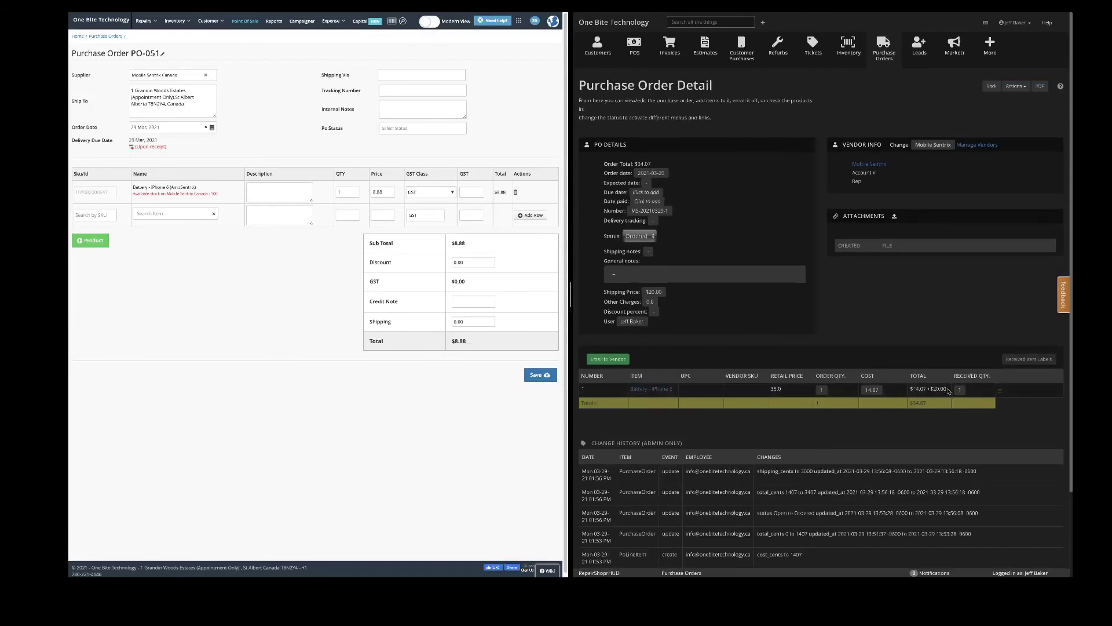
pyautogui.moveTo(949, 391); pyautogui.dragTo(912, 389)
pyautogui.click(927, 332)
pyautogui.click(651, 237)
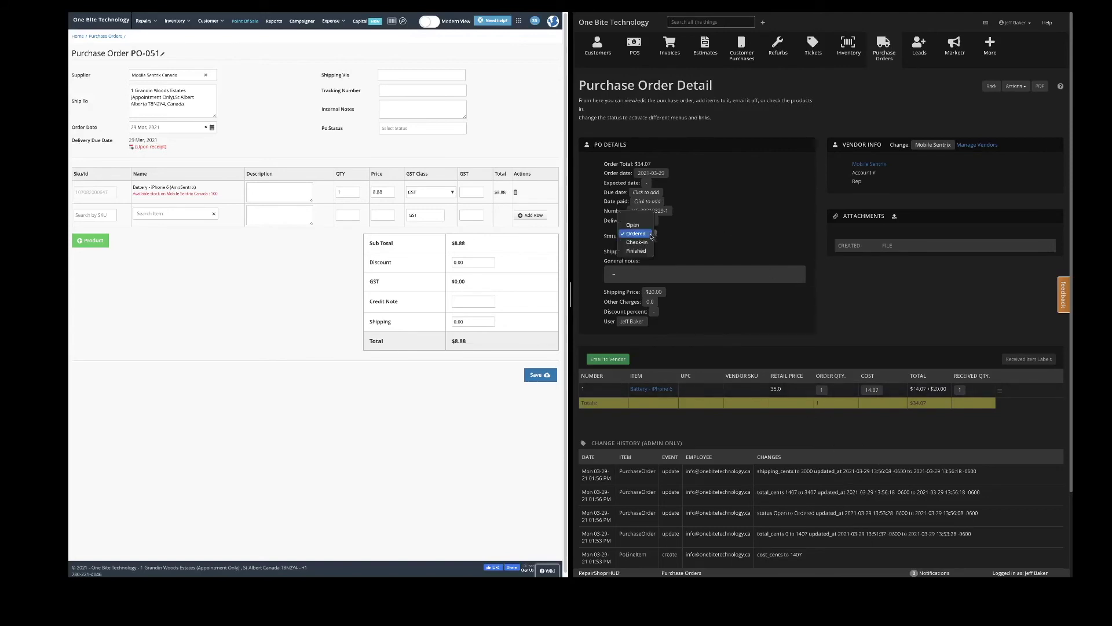
# Set the RepairShopr order status to Check-in and dismiss the new-lead popup.
pyautogui.click(651, 236)
pyautogui.click(650, 236)
pyautogui.click(648, 243)
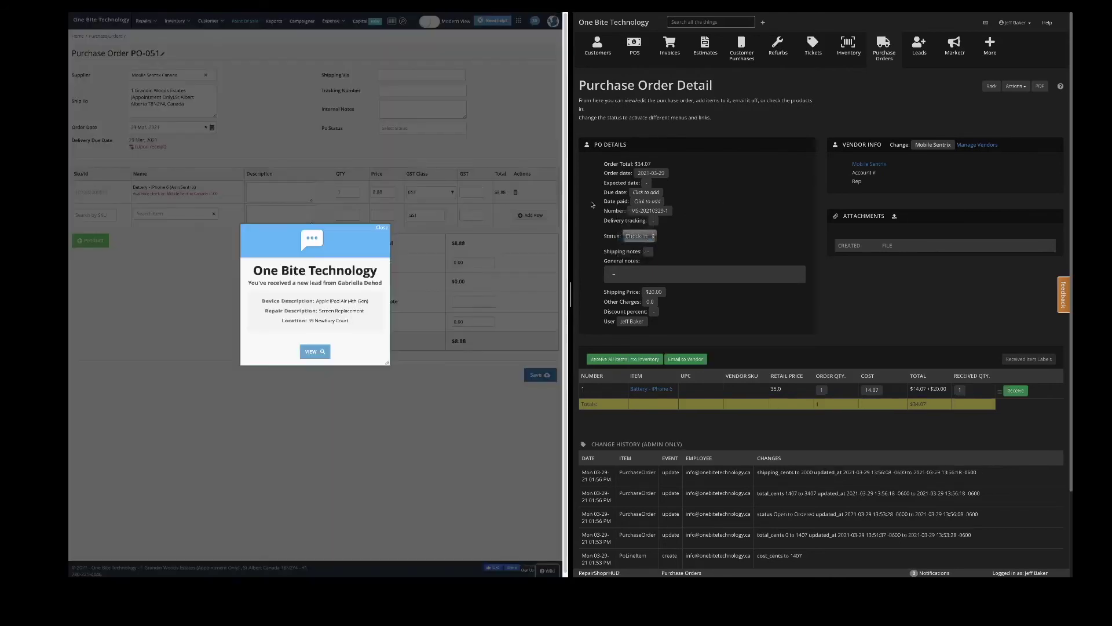
pyautogui.click(382, 228)
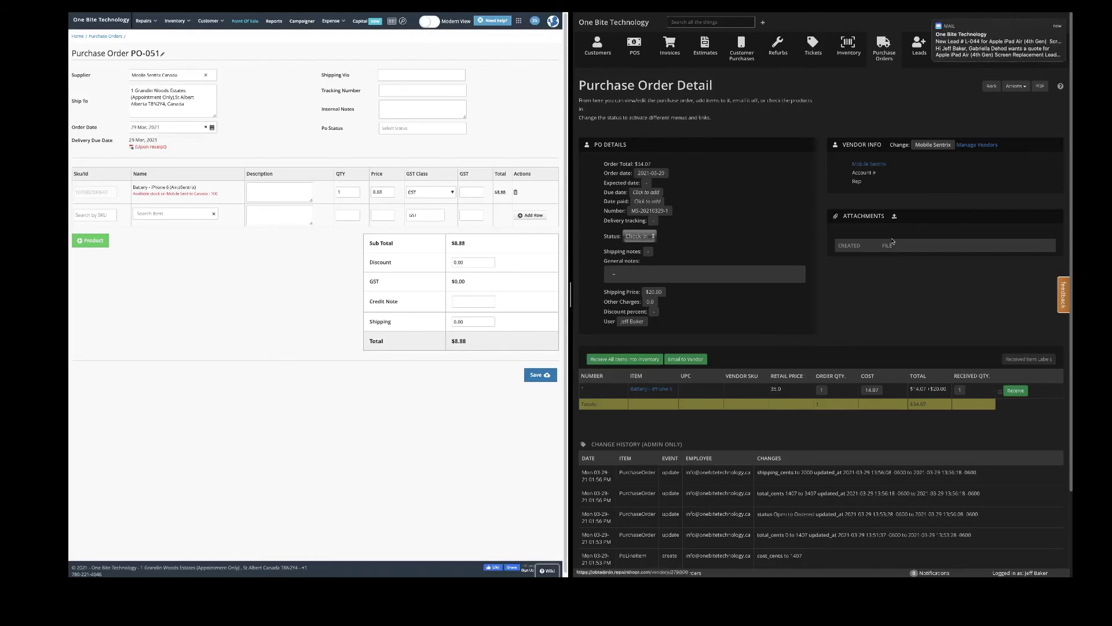
# Receive the iPhone 6 battery and preview its received item barcode labels.
pyautogui.scroll(-1, 869, 332)
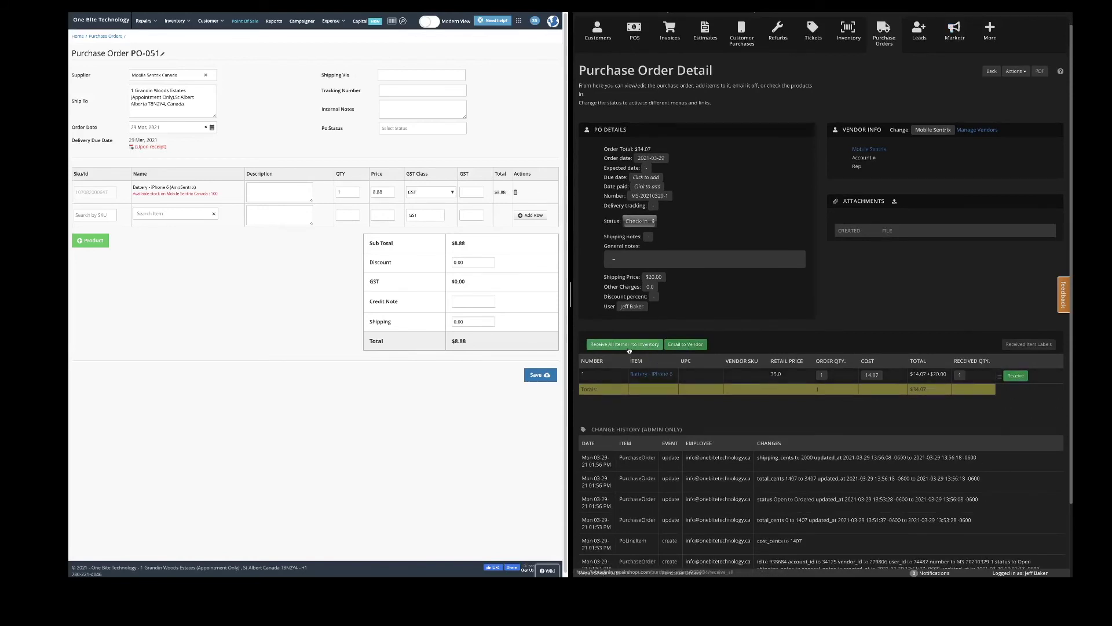
pyautogui.click(1026, 377)
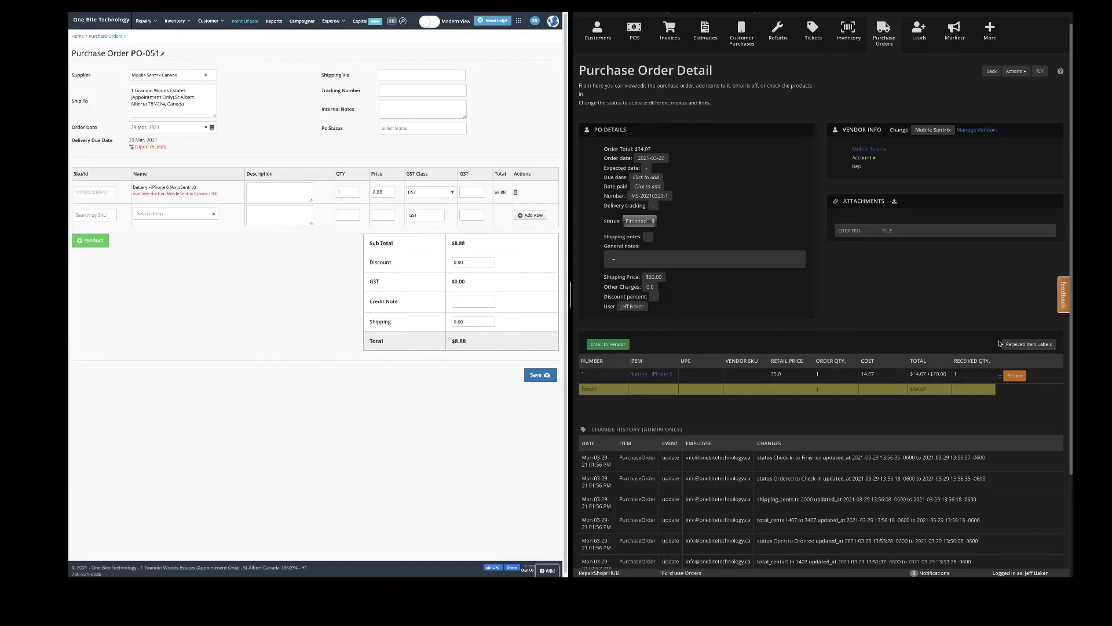
pyautogui.click(1032, 347)
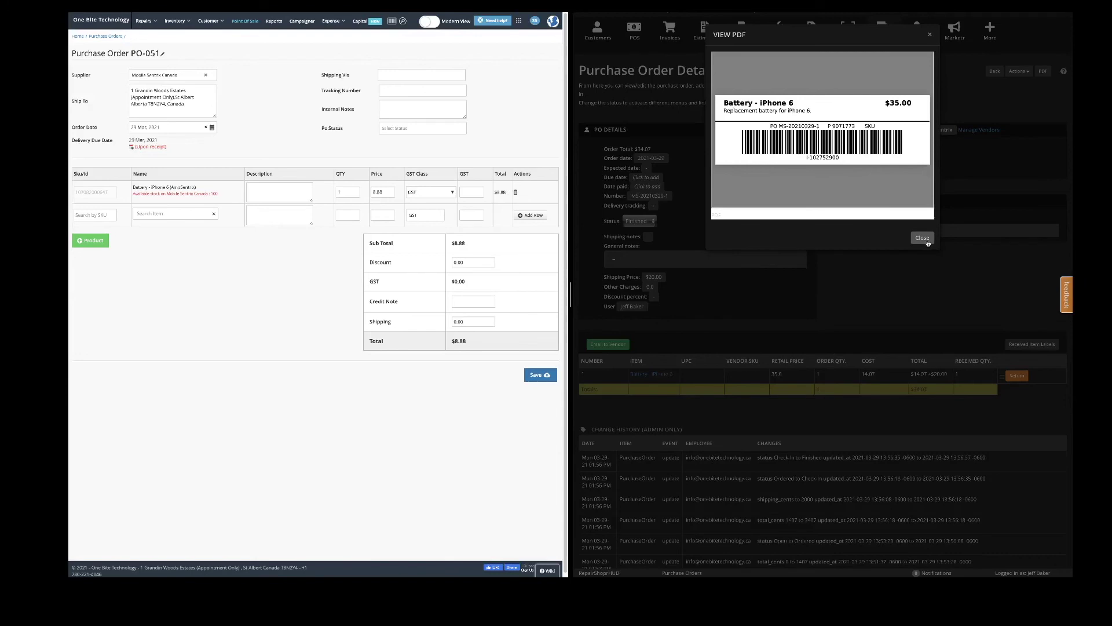
pyautogui.click(922, 239)
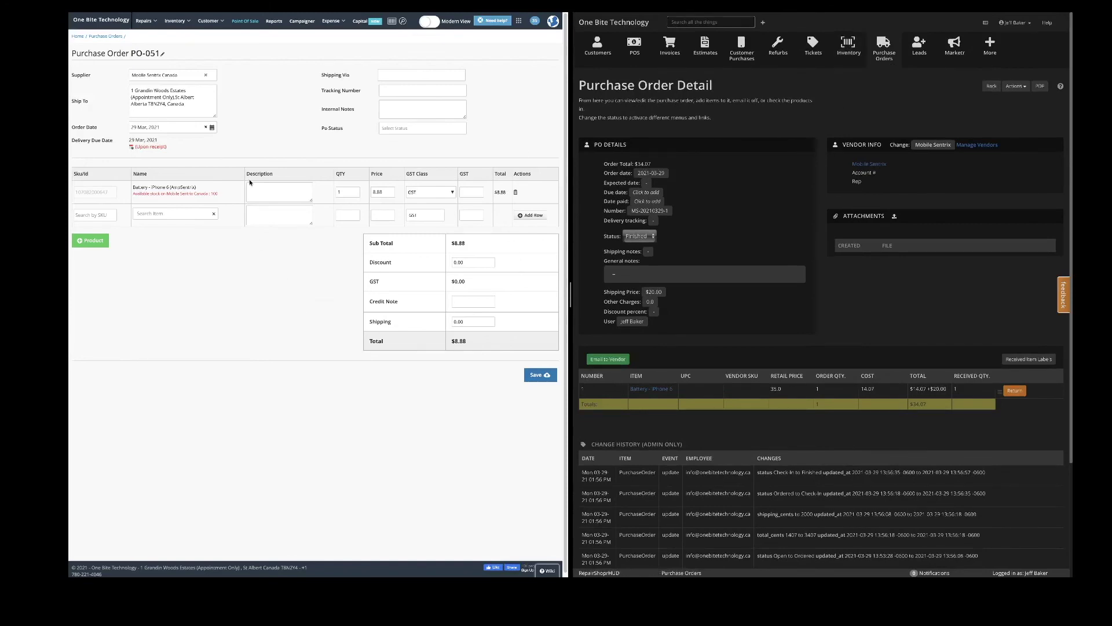
# Save PO-051 and check out its AmpSentrix battery to the Mobile Sentrix cart.
pyautogui.click(540, 375)
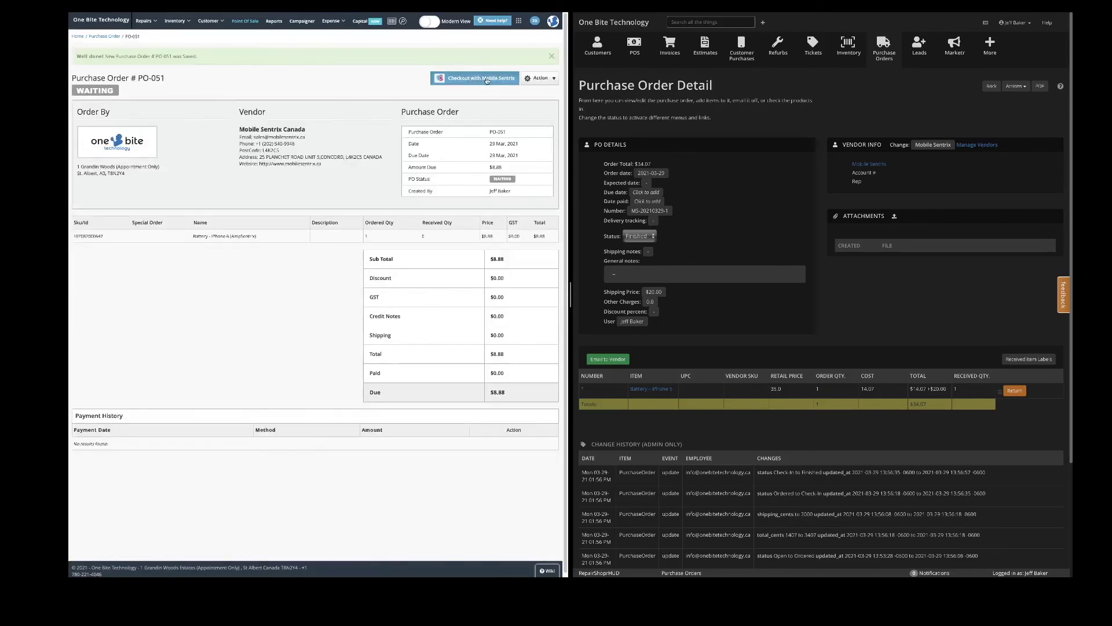
pyautogui.click(490, 80)
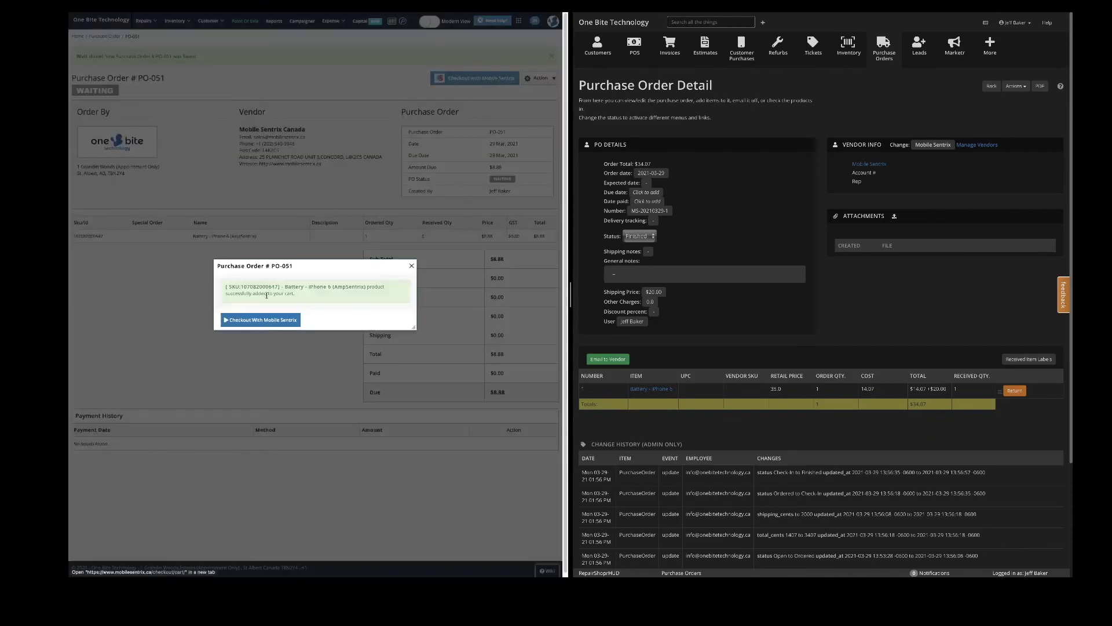
pyautogui.click(264, 322)
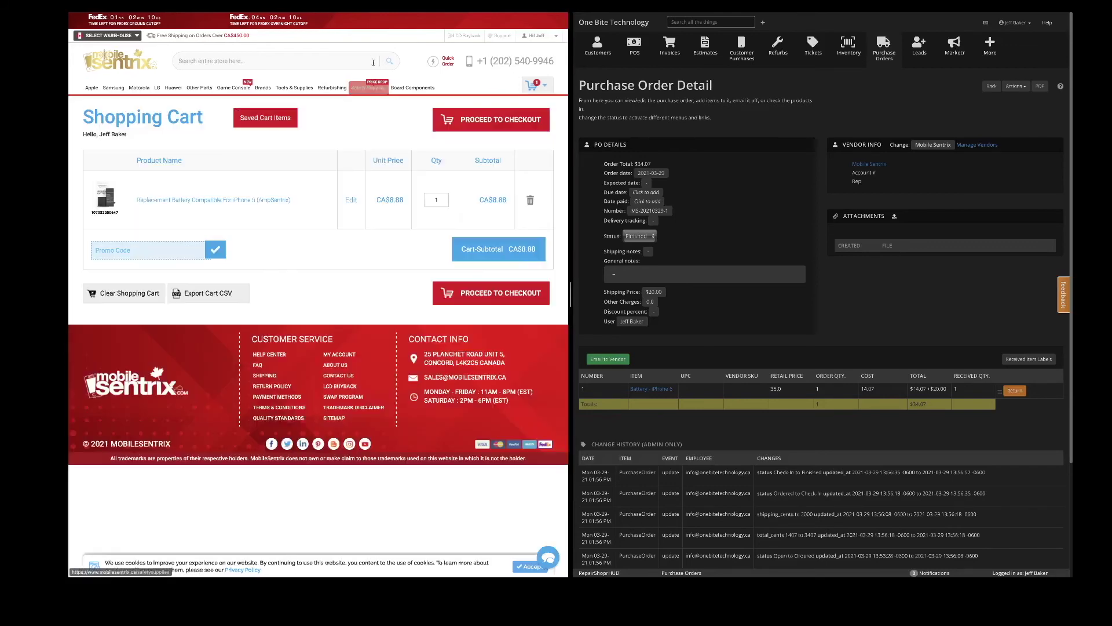
# Verify the cart's one iPhone 6 battery at CA$8.88, then return to PO-051.
pyautogui.moveTo(347, 88)
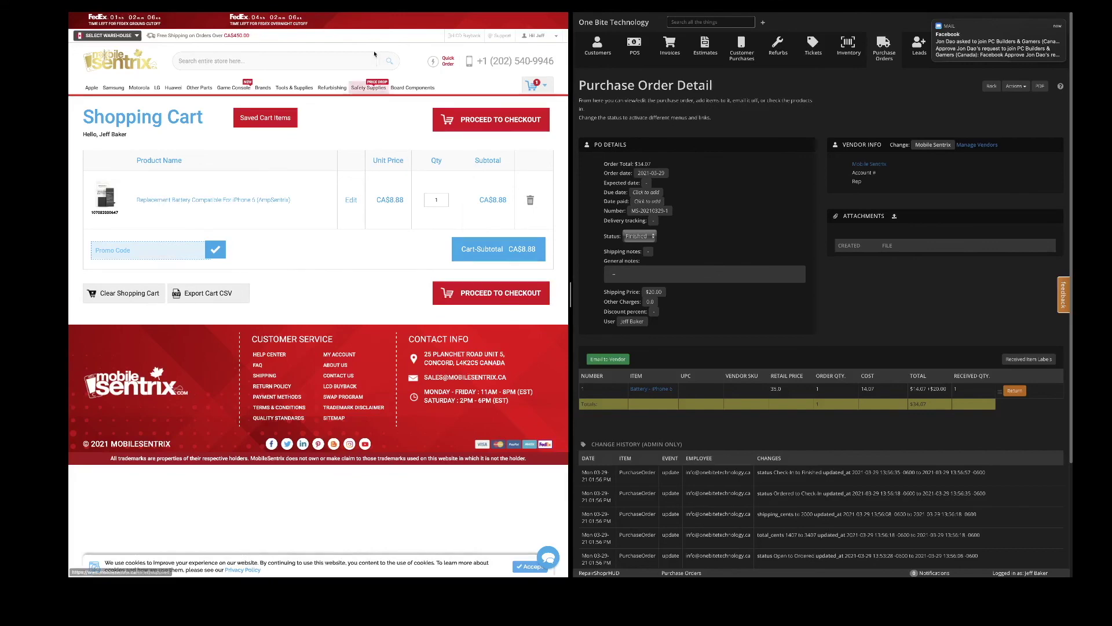
pyautogui.hotkey('ctrl', 'w')
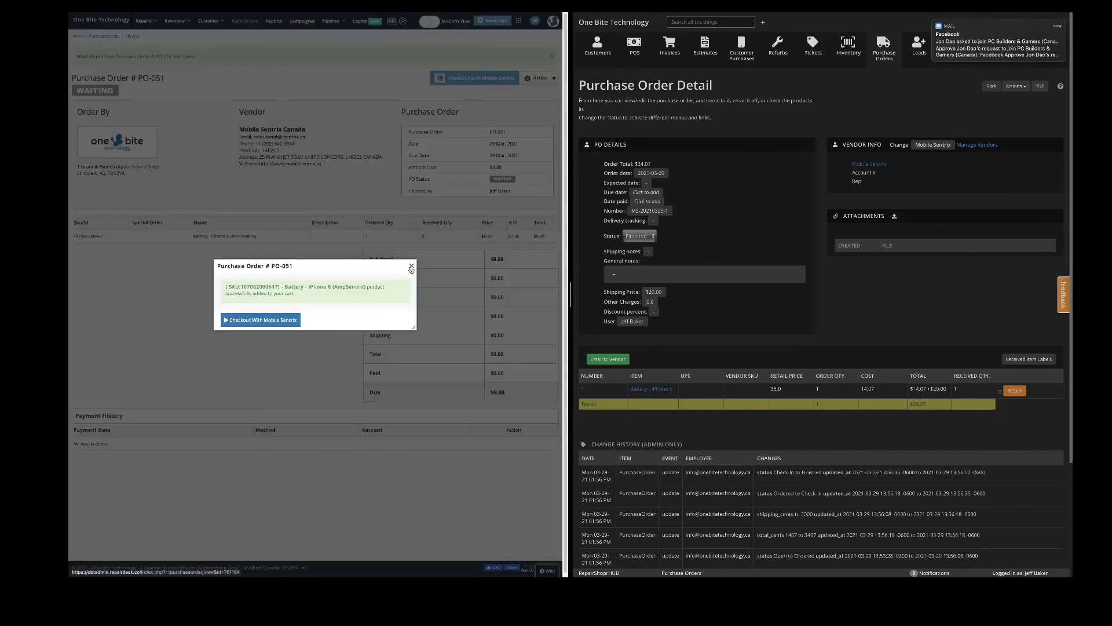
pyautogui.click(411, 265)
# Delete PO-051 from Inventory > Purchase Orders using its Action menu.
pyautogui.click(152, 23)
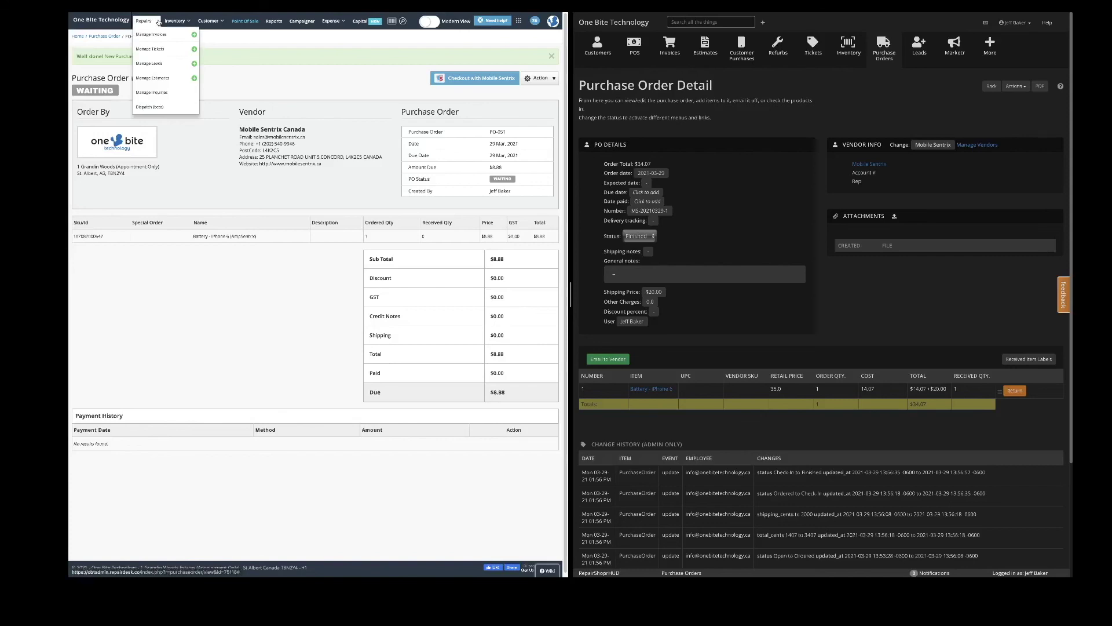
pyautogui.click(175, 21)
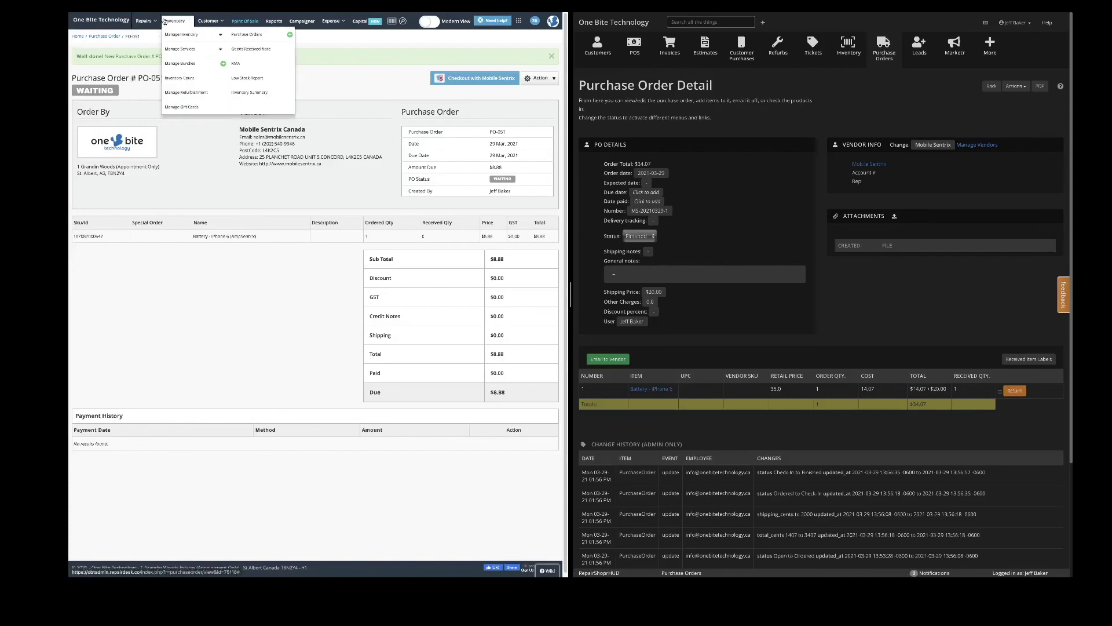
pyautogui.click(241, 36)
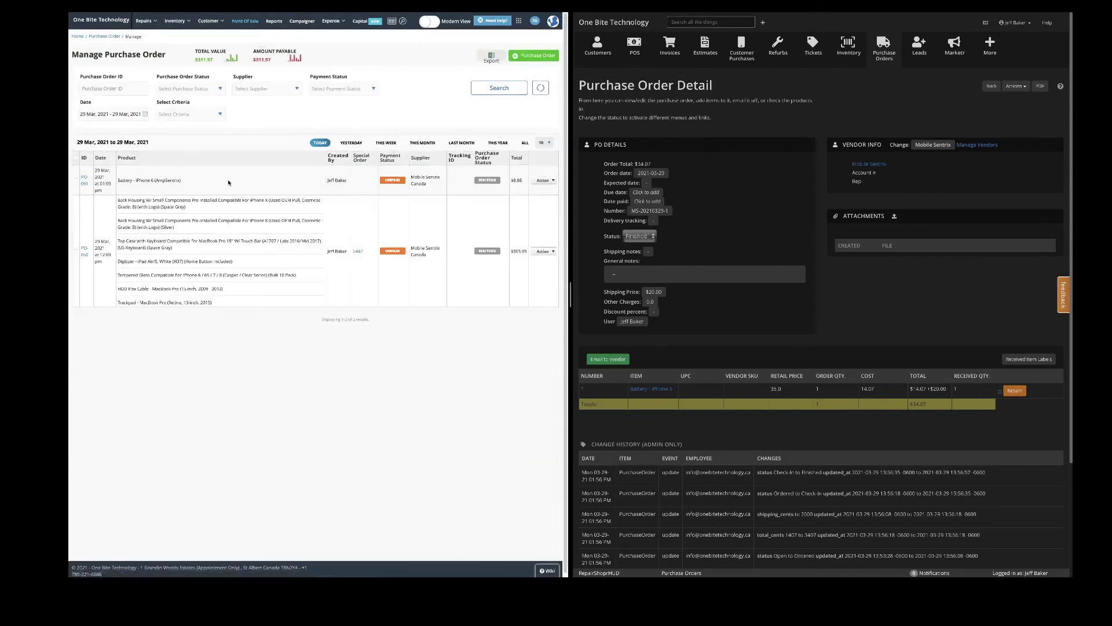
pyautogui.click(547, 181)
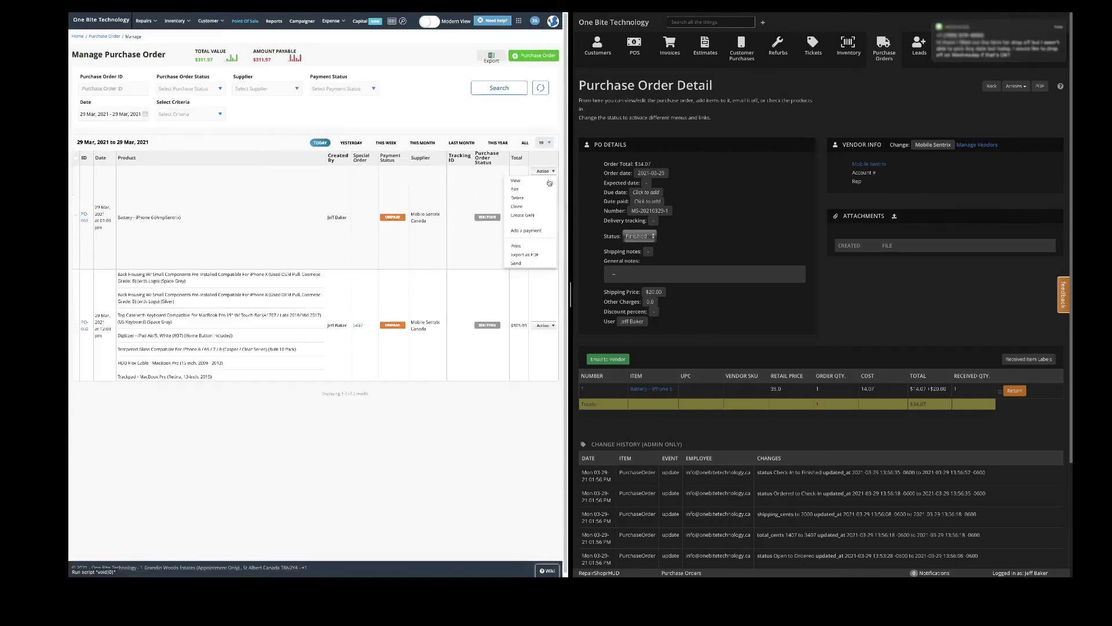
pyautogui.click(535, 218)
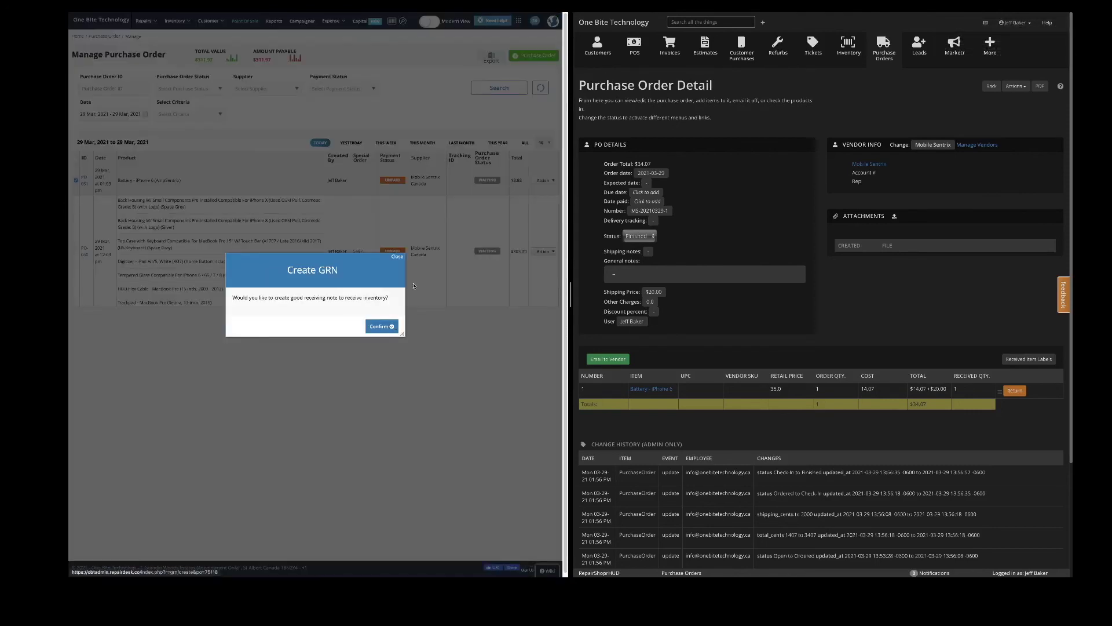
pyautogui.click(396, 258)
pyautogui.click(551, 181)
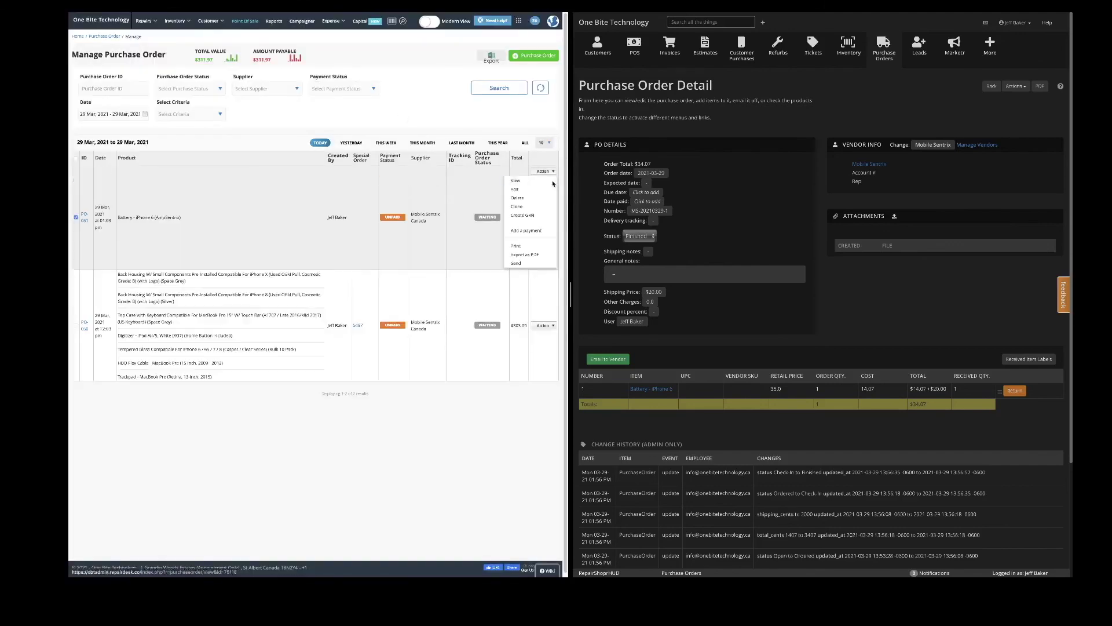
pyautogui.click(521, 198)
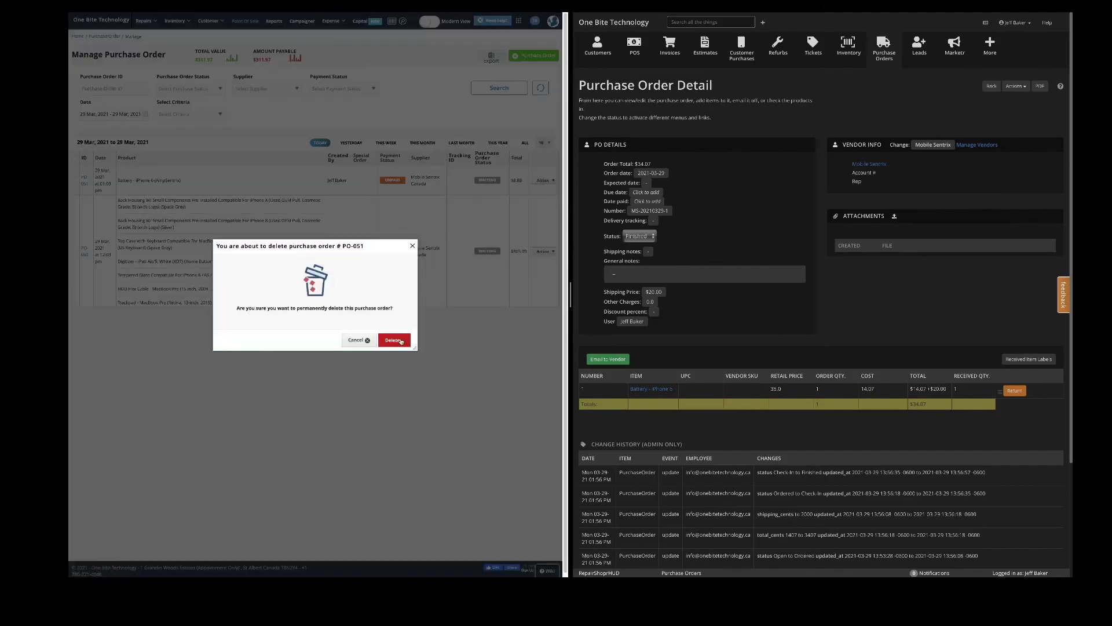
pyautogui.click(400, 341)
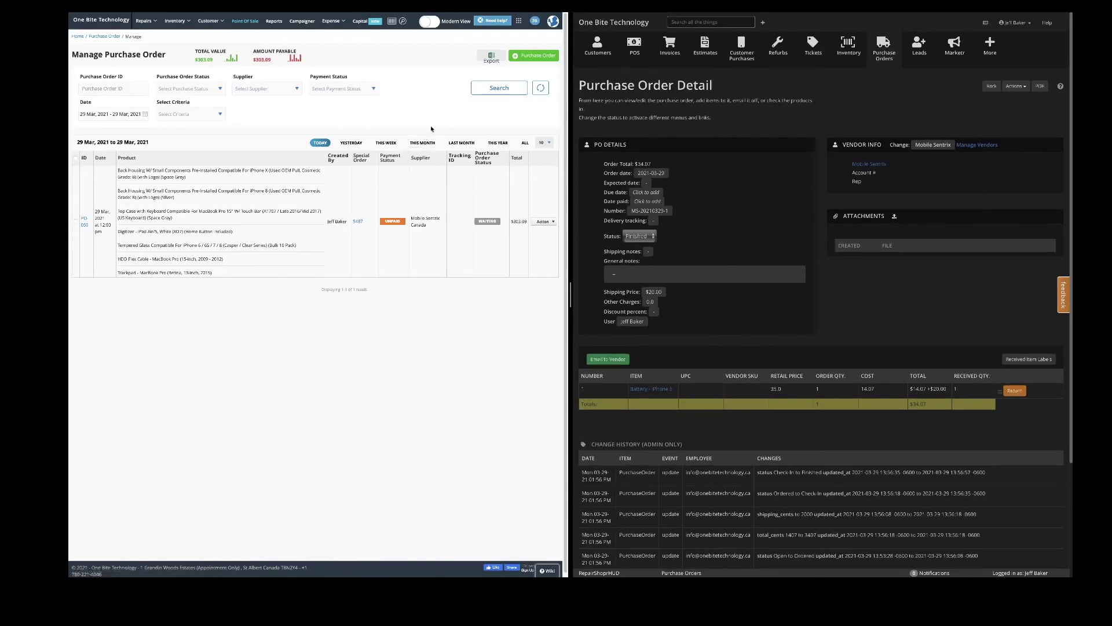
# Switch back to RepairDesk to pull up GRN-018 for Mobile Sentrix Canada PO-027.
pyautogui.moveTo(215, 23)
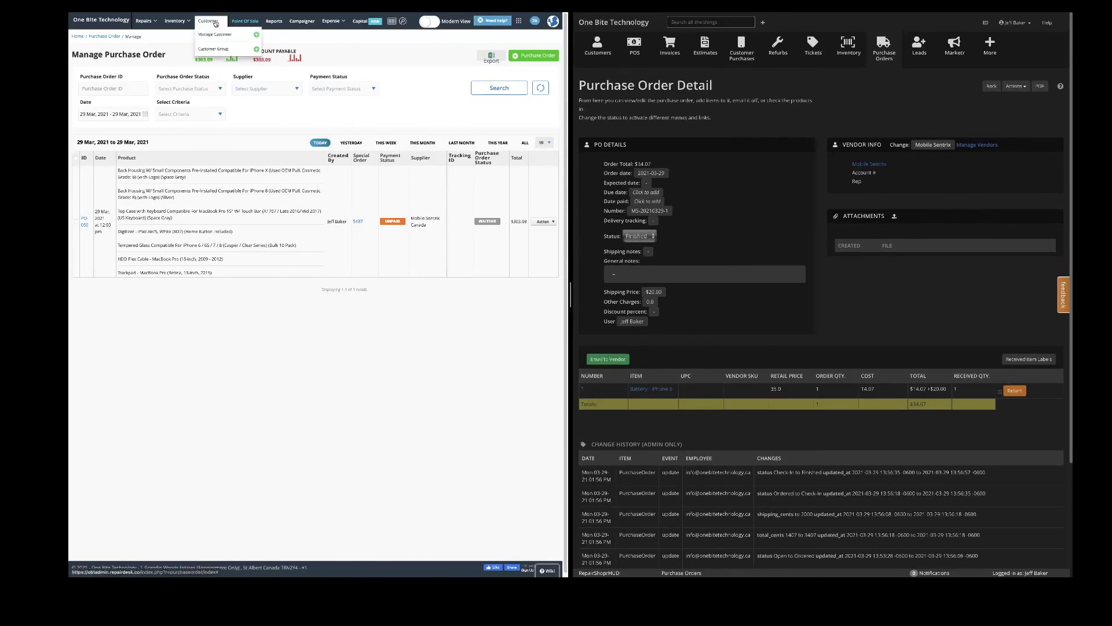